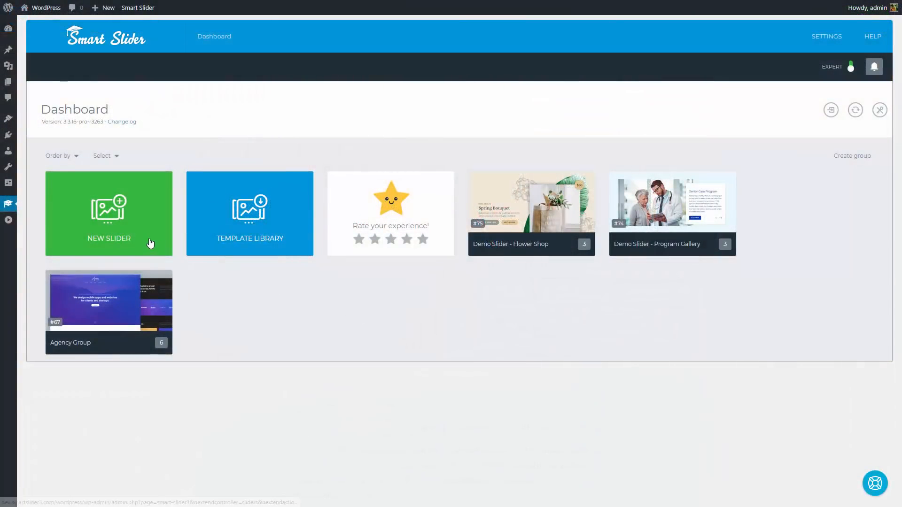
Create a slider named Layer Slider with the Full width preset, 1200 px wide and 700 px high
left_click(150, 242)
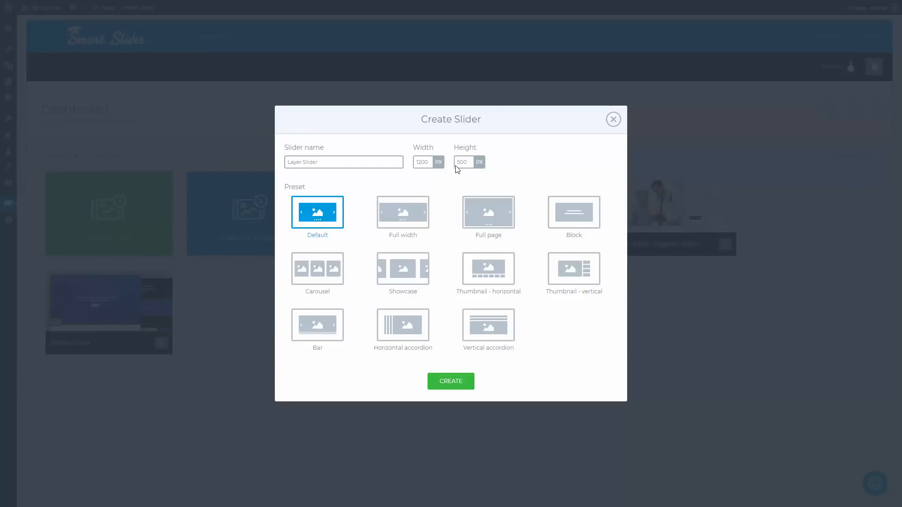
left_click(416, 214)
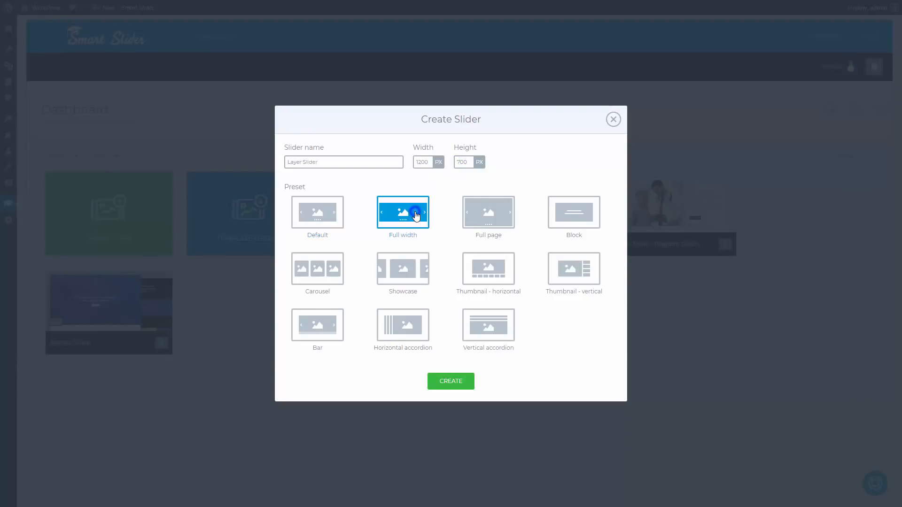
left_click(451, 382)
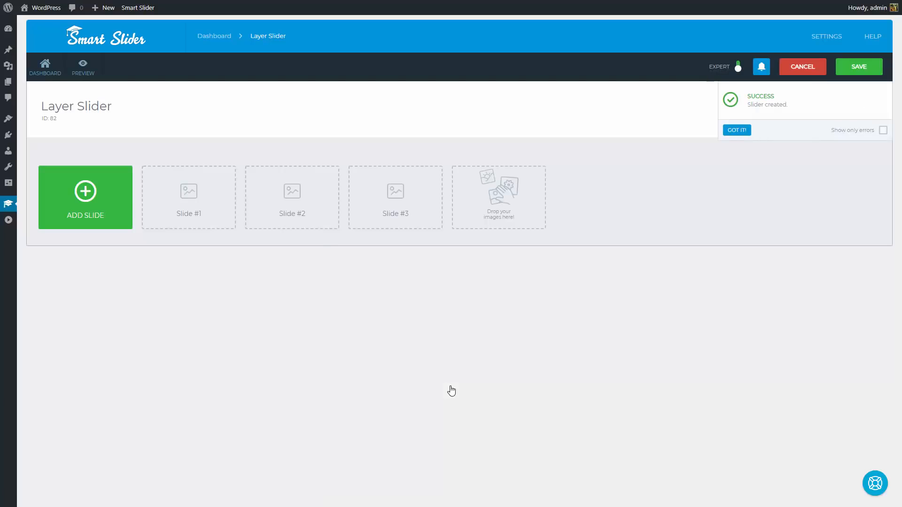
Add three image slides from the media library: the pointing woman, the woman on yellow and the mountain landscape
left_click(117, 224)
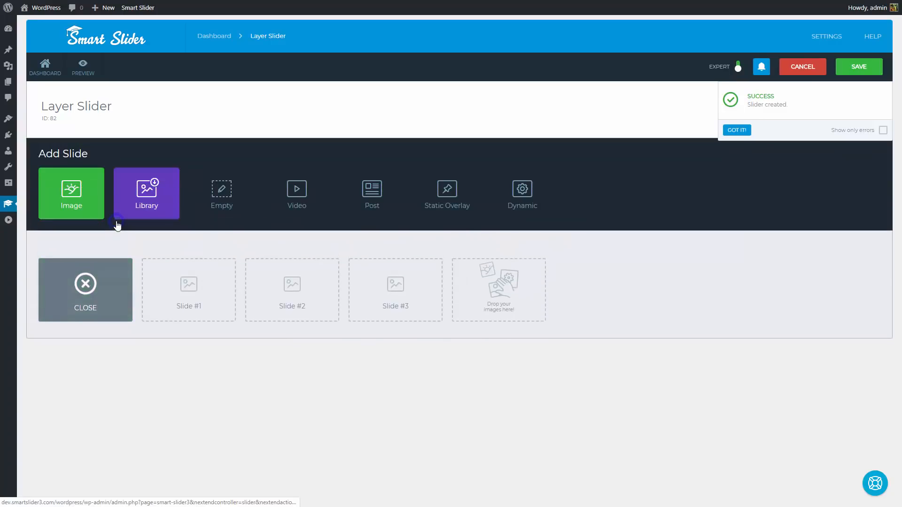
left_click(93, 203)
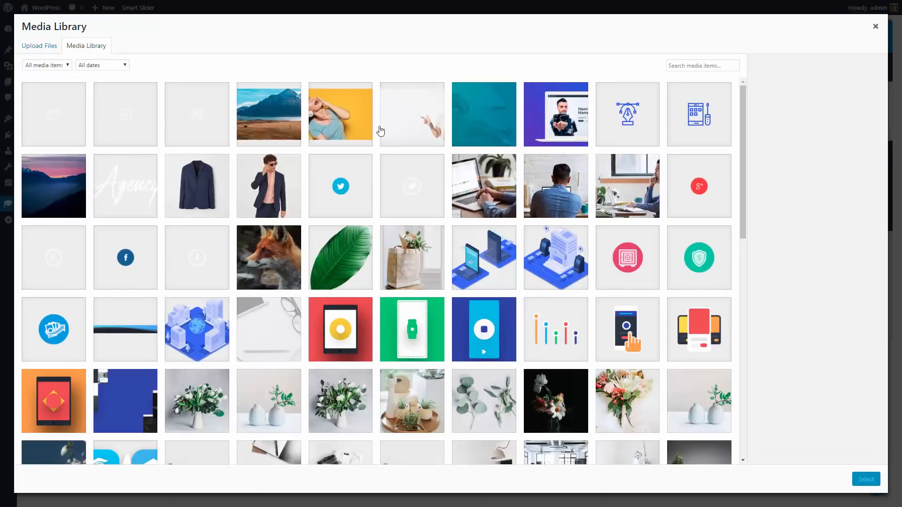
left_click(410, 113)
left_click(344, 116, "ctrl")
left_click(290, 116, "ctrl")
left_click(866, 479)
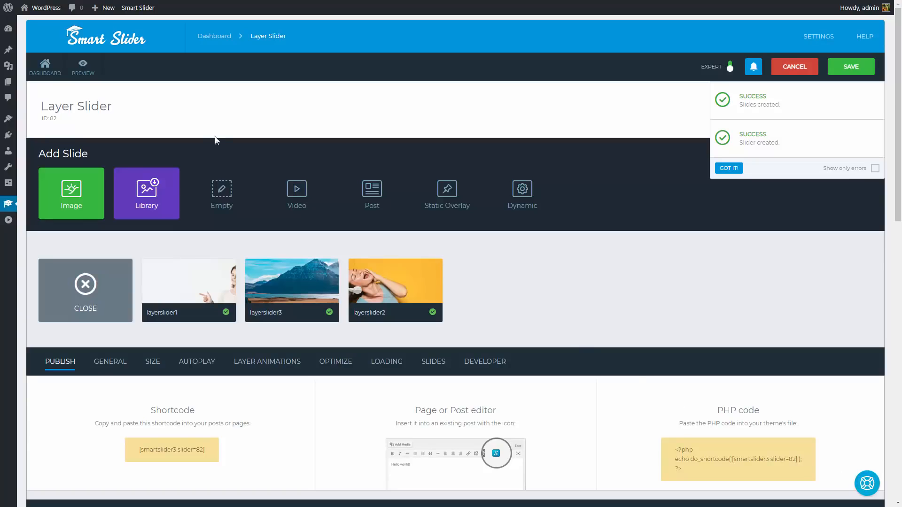
Preview the slider at a desktop width of 1704 px, then close the preview
left_click(84, 68)
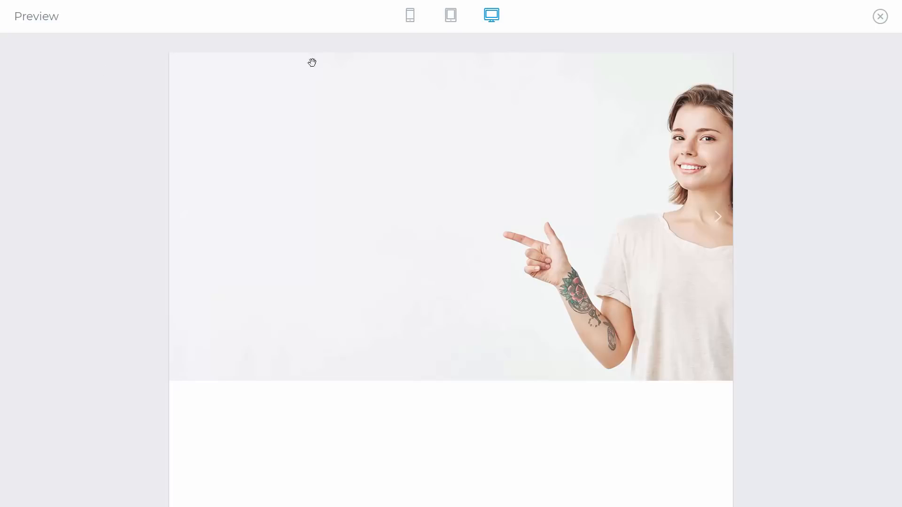
mouse_move(452, 23)
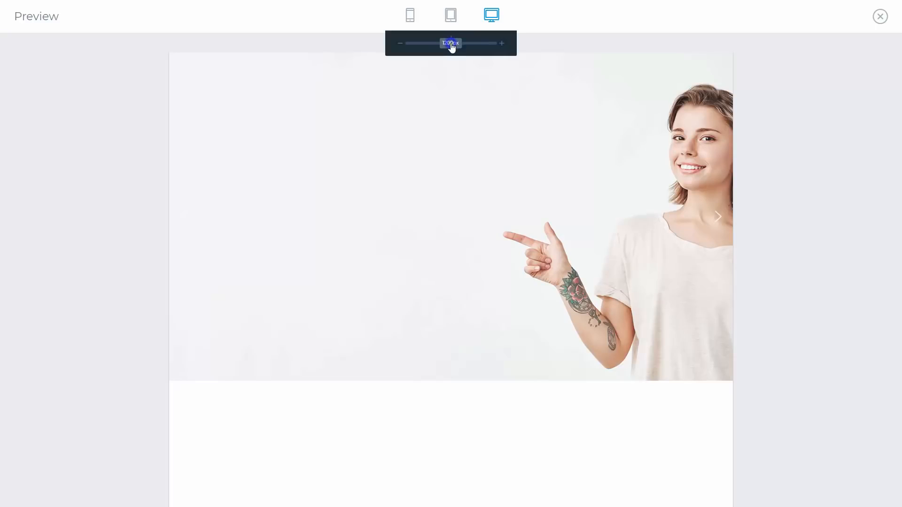
left_click_drag(454, 47, 468, 45)
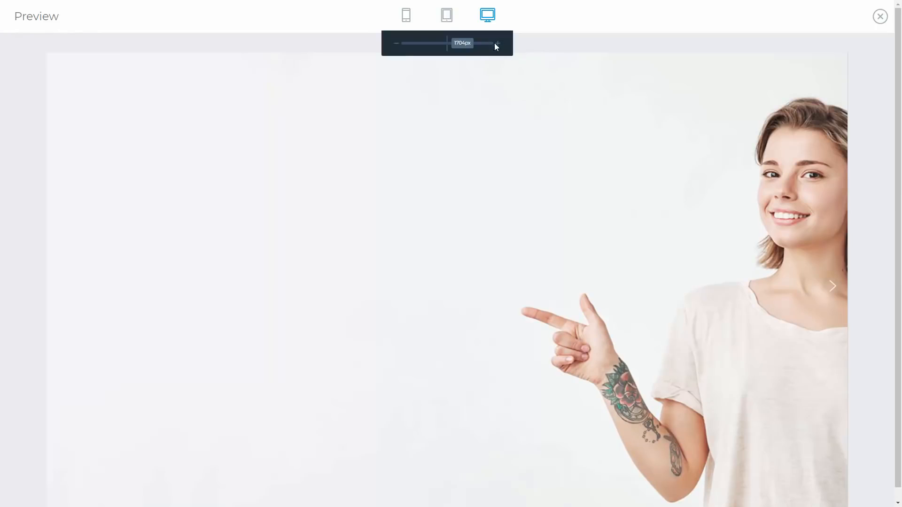
left_click(880, 18)
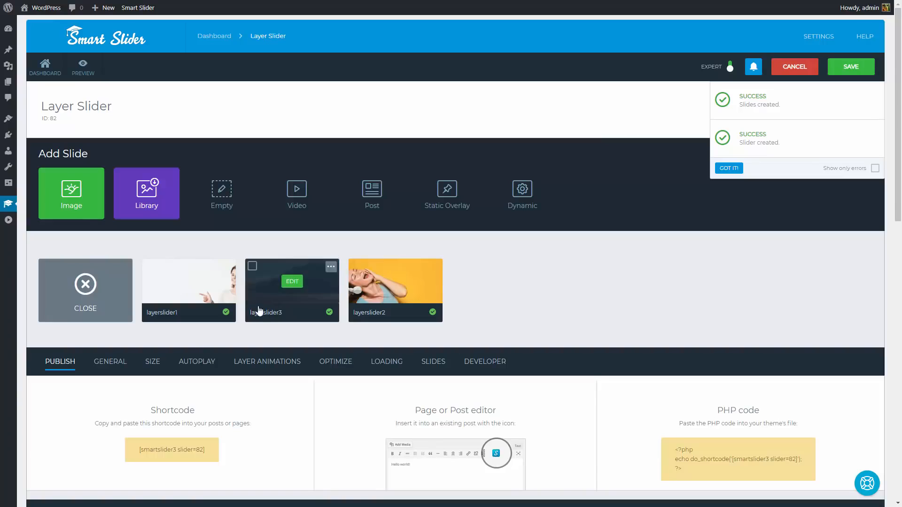
Set the slider's maximum height to 700 px in its size settings
left_click(157, 362)
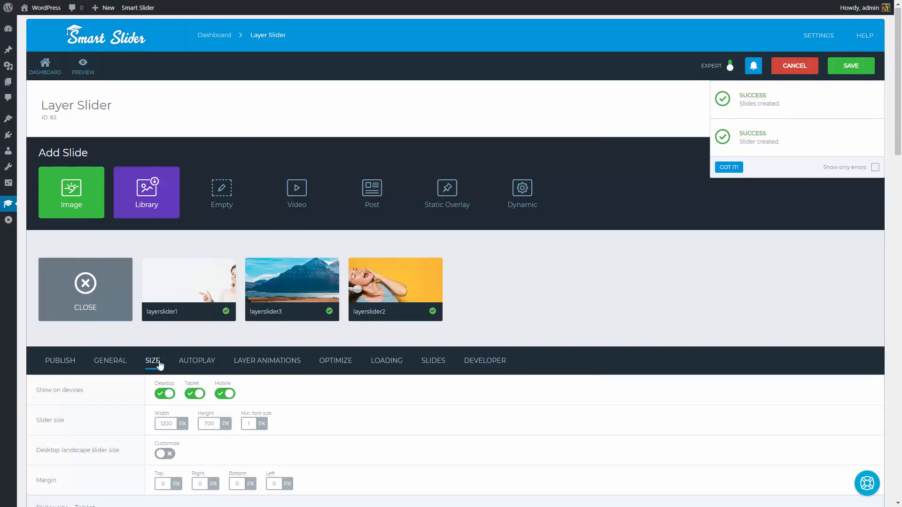
scroll(159, 366, "down", 9)
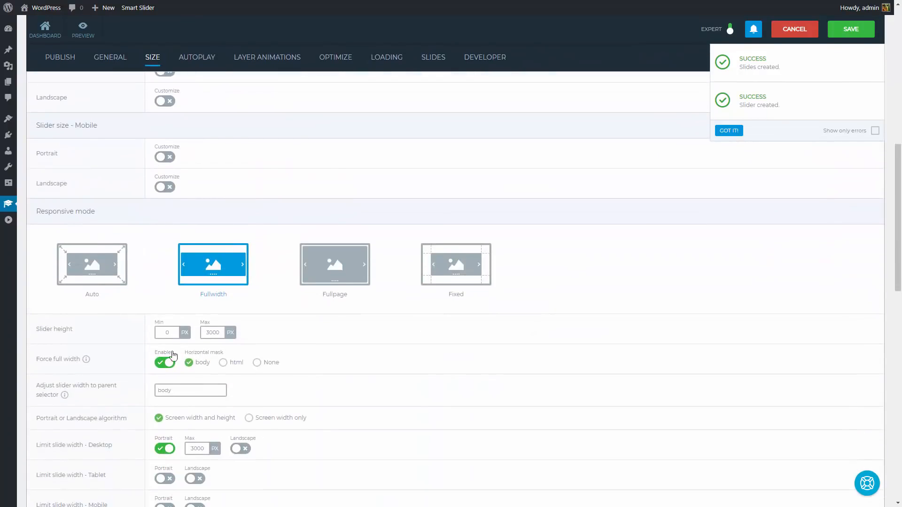
double_click(213, 333)
type("700")
Preview the slider again at a wider desktop width, then close the preview
left_click(90, 36)
mouse_move(433, 22)
left_click_drag(450, 44, 468, 47)
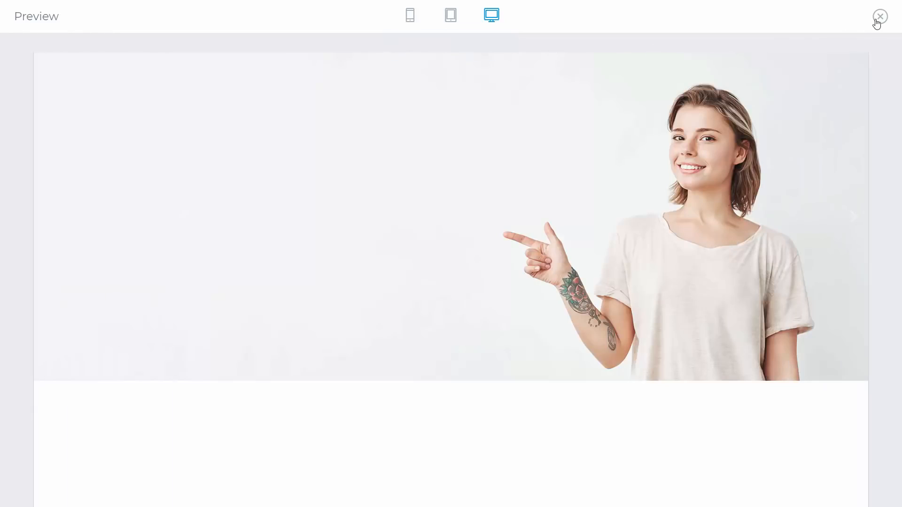
left_click(874, 22)
Save the slider, dismiss the notifications and open the layerslider1 slide for editing
left_click(849, 30)
left_click(728, 168)
scroll(435, 135, "up", 6)
left_click(187, 127)
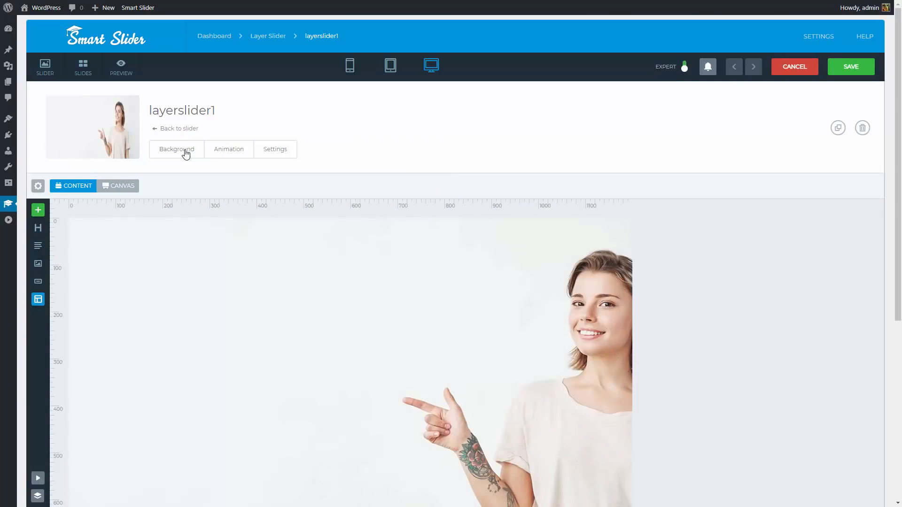
Set the slide's background image opacity to 20%
left_click(186, 153)
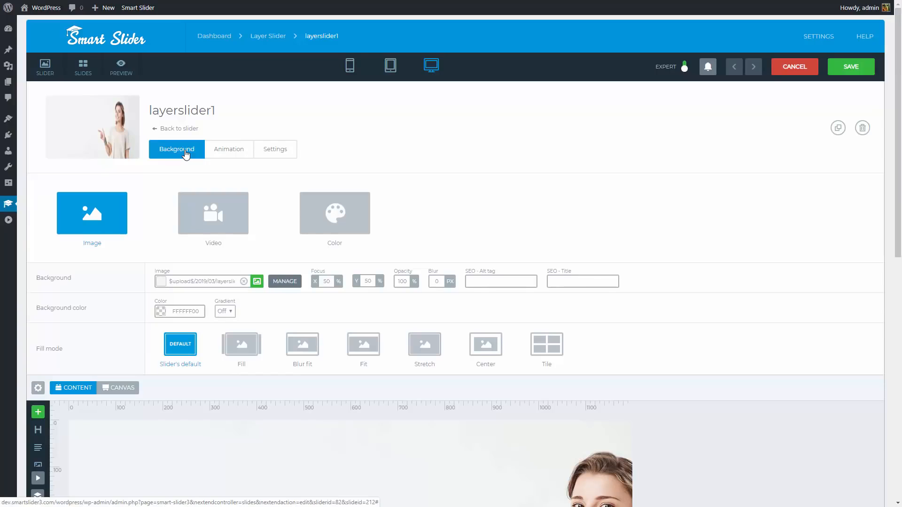
scroll(186, 154, "down", 4)
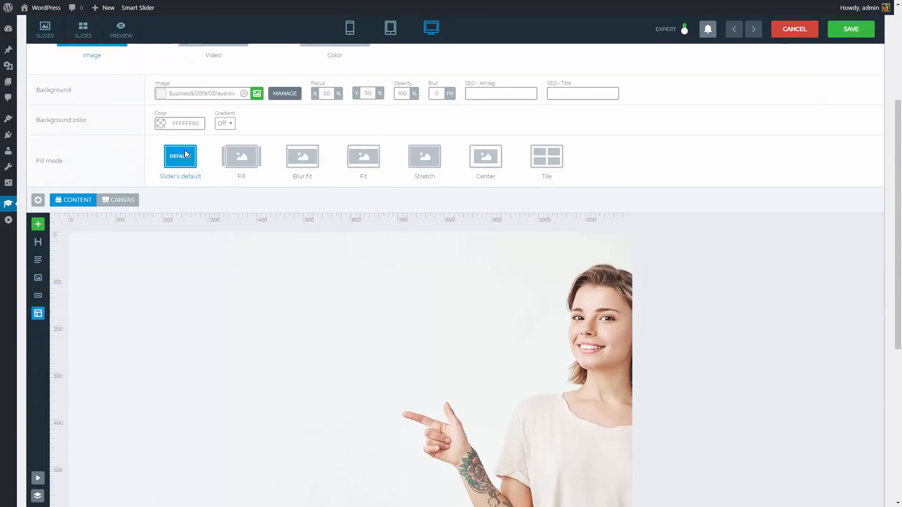
double_click(402, 93)
type("20")
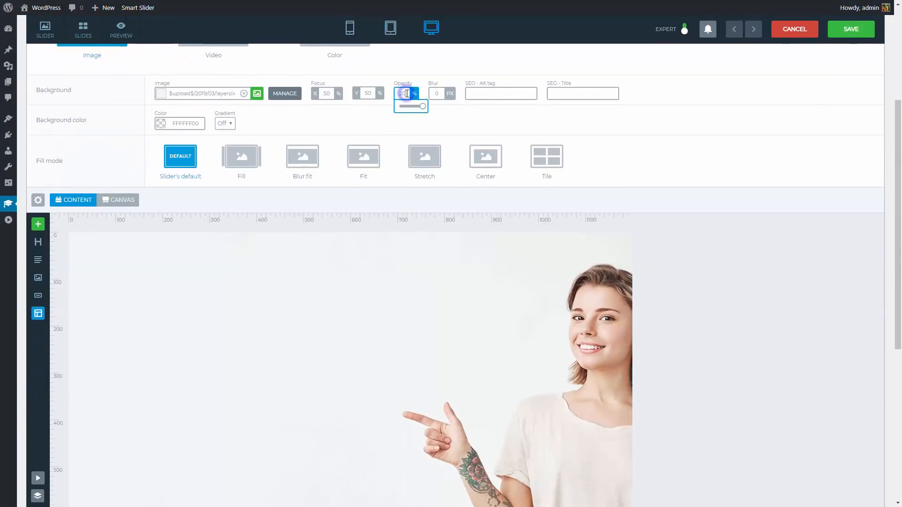
Give the slide background a horizontal gradient from color 0155D1FF to end color 4319AFFF
double_click(192, 124)
type("0155")
left_click(224, 123)
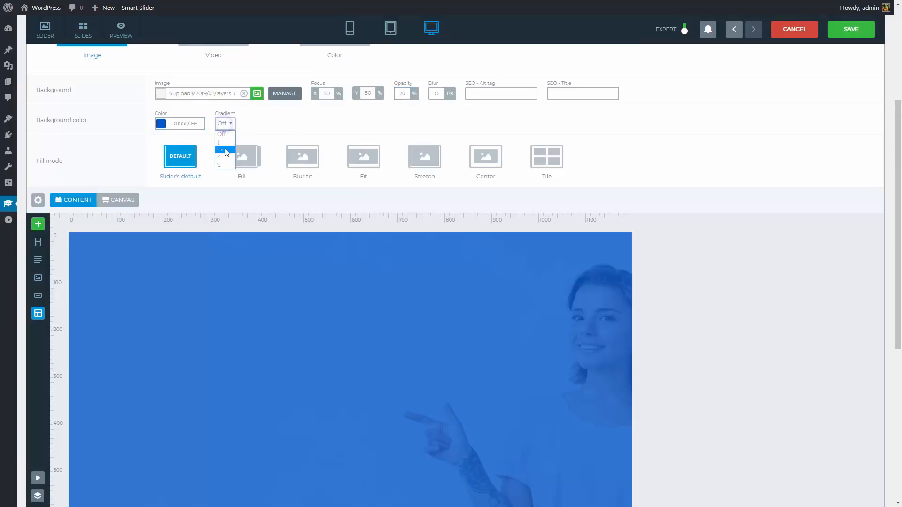
left_click(225, 141)
double_click(280, 124)
type("4319AFFF")
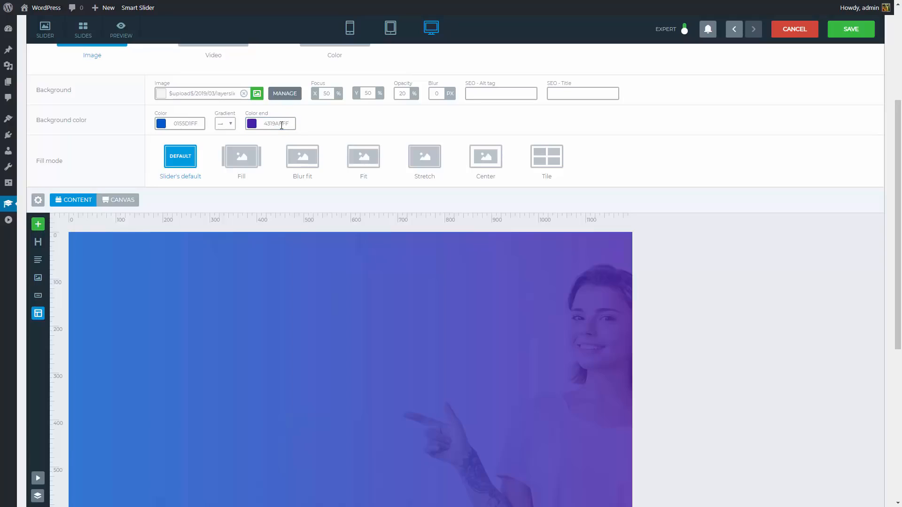
Add a heading layer to the middle of the slide with the text "Hello."
scroll(280, 140, "down", 3)
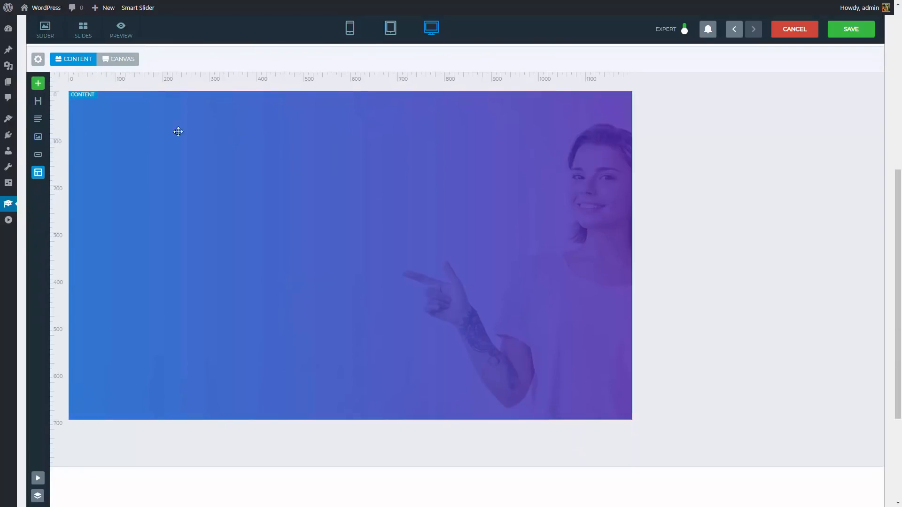
left_click_drag(38, 101, 333, 251)
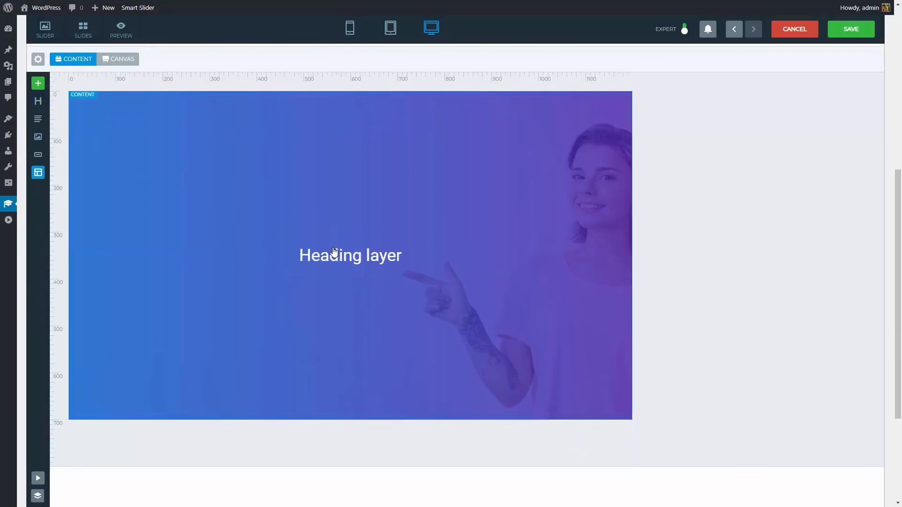
left_click_drag(672, 169, 614, 166)
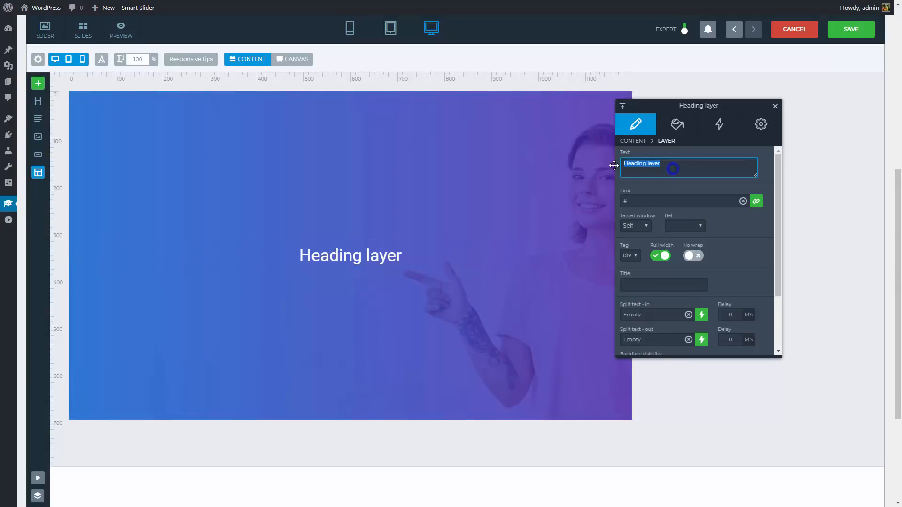
type("Hello.")
Style the heading in Montserrat, 55 px, 700 - Bold, with a line height of 1.2 and no text alignment of its own
left_click(678, 131)
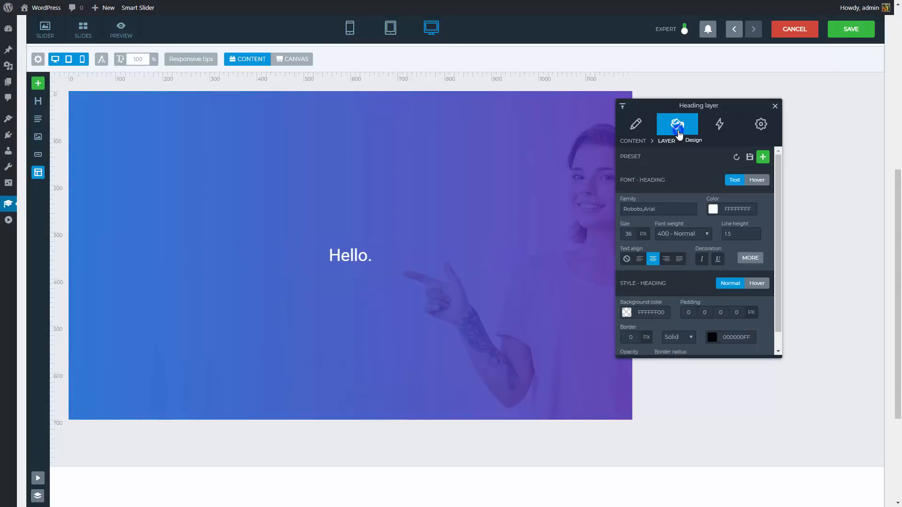
left_click(660, 209)
left_click_drag(690, 234, 694, 287)
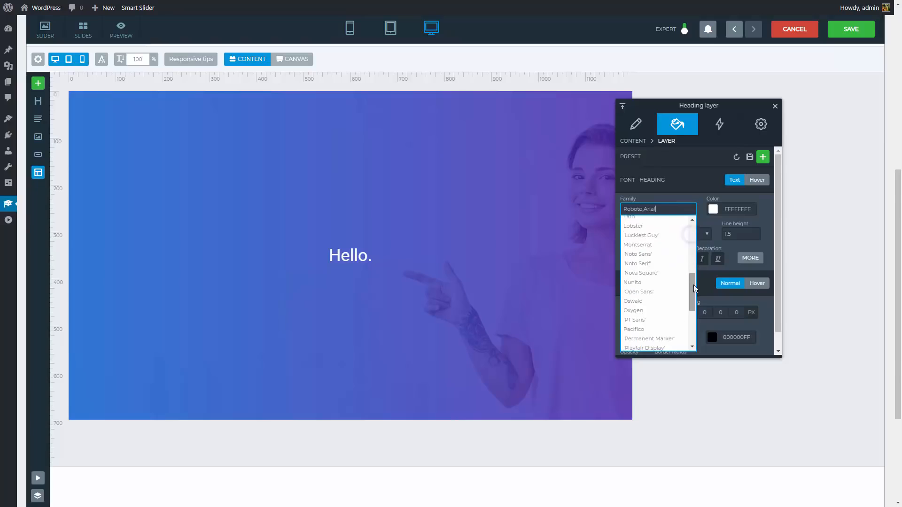
left_click(666, 250)
left_click(669, 234)
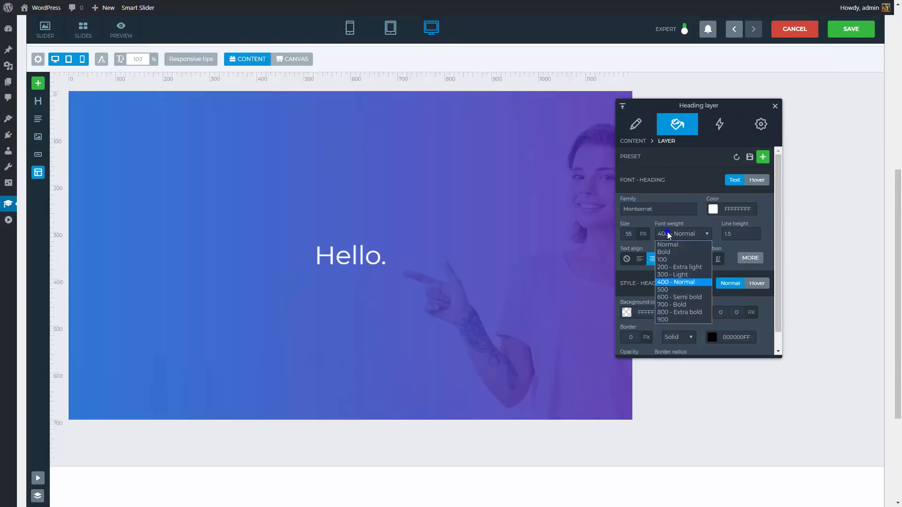
left_click(682, 304)
left_click(735, 234)
left_click(733, 265)
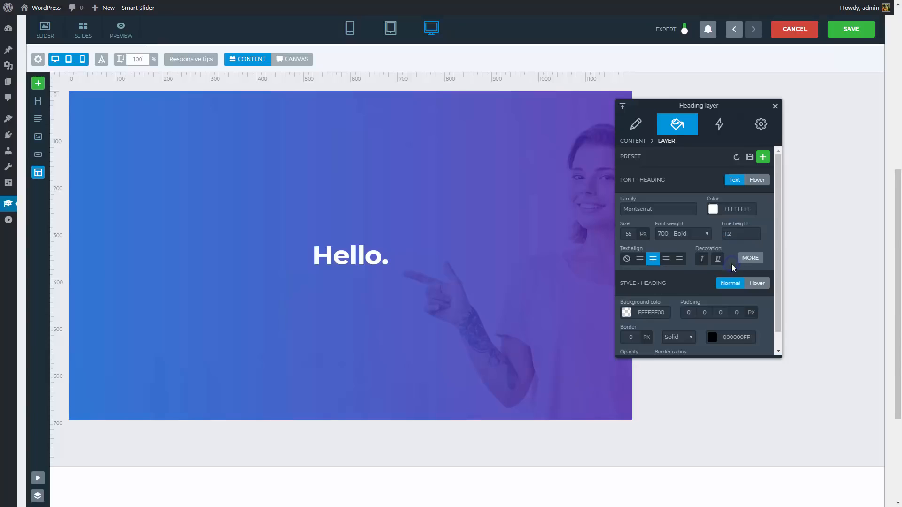
left_click(628, 259)
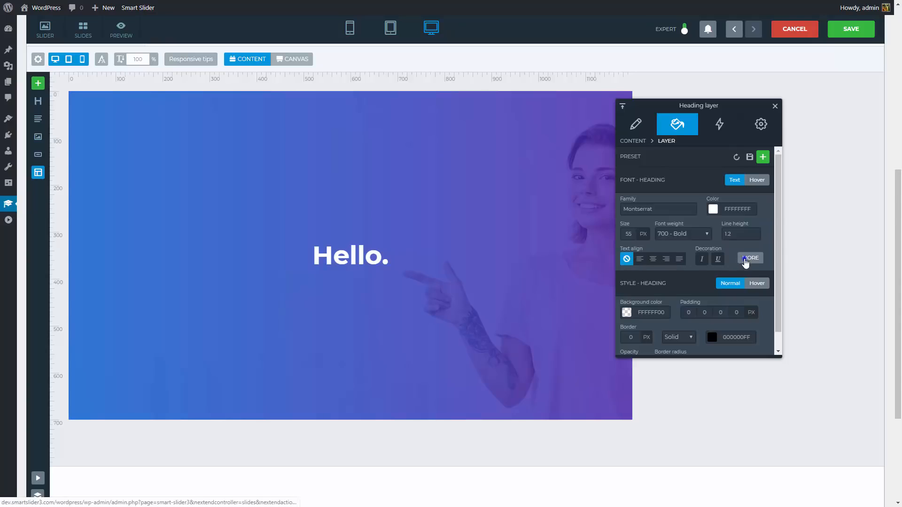
Set the heading's text transform to Uppercase in the extended font settings and apply it
left_click(740, 260)
left_click(715, 102)
left_click(709, 125)
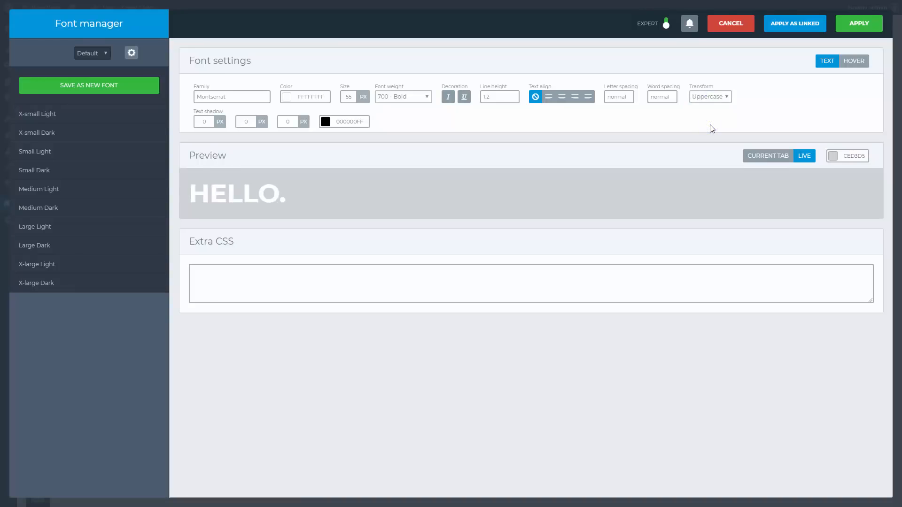
left_click(850, 27)
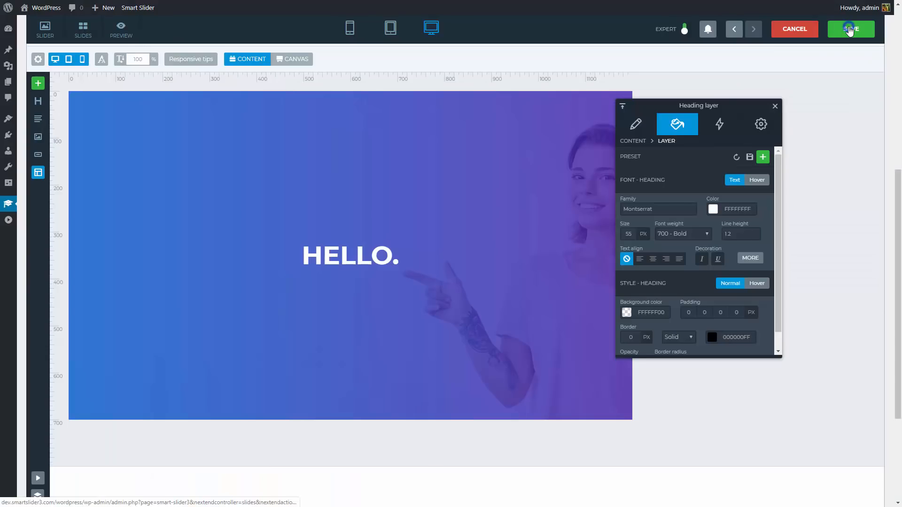
Duplicate the "Hello." heading and change the lower copy's text to an "I am" line with the person's first name
left_click_drag(38, 101, 320, 293)
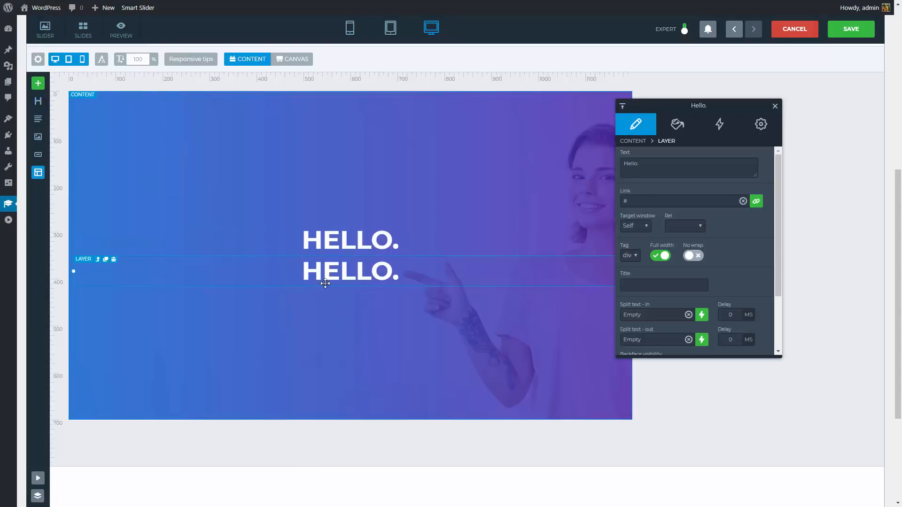
type("I am Megan.")
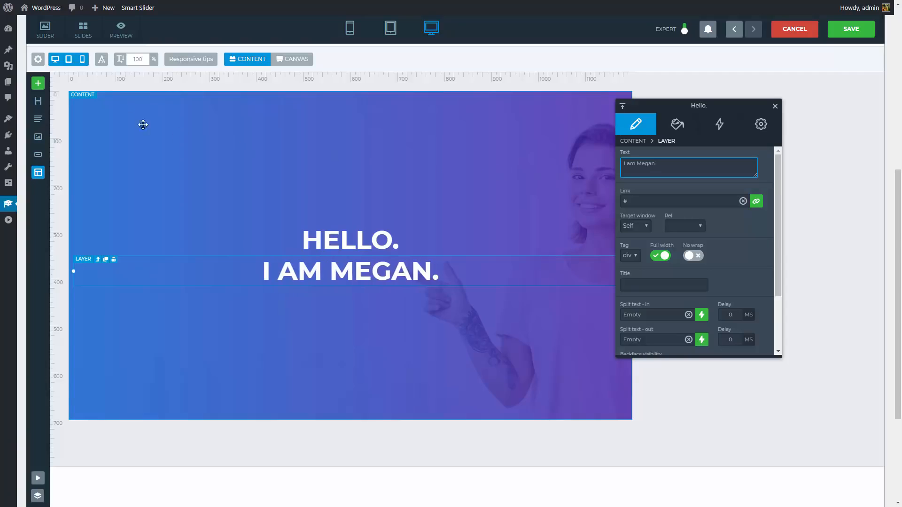
Add an Animated Heading layer below the two headings and clear its before text
left_click(38, 83)
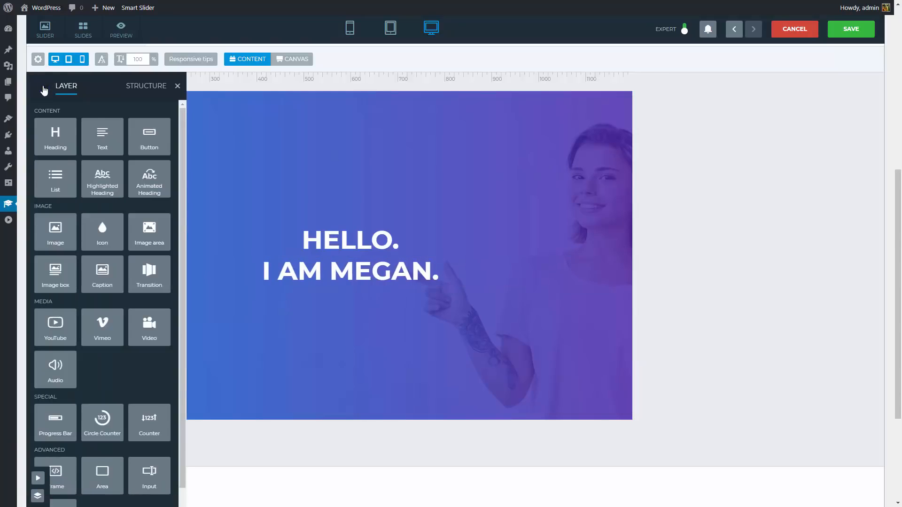
left_click_drag(146, 179, 350, 312)
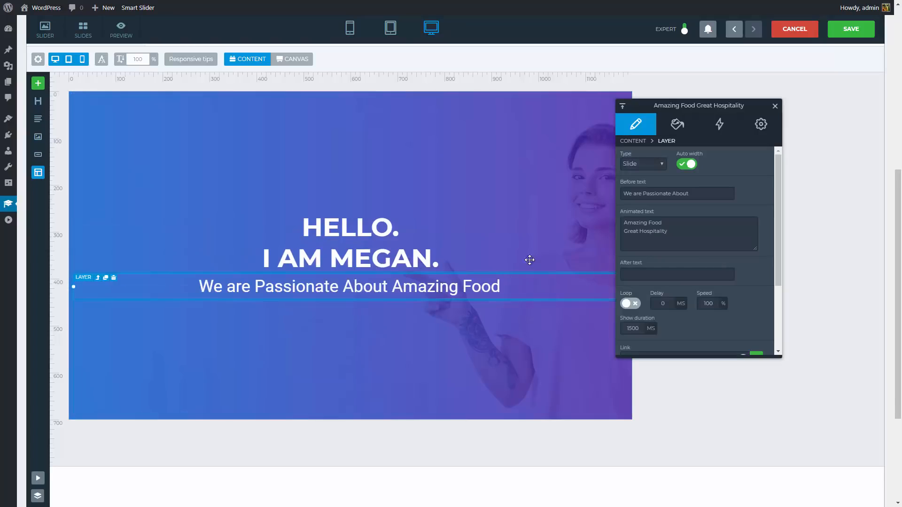
left_click(639, 194)
key("ctrl+a")
key("BackSpace")
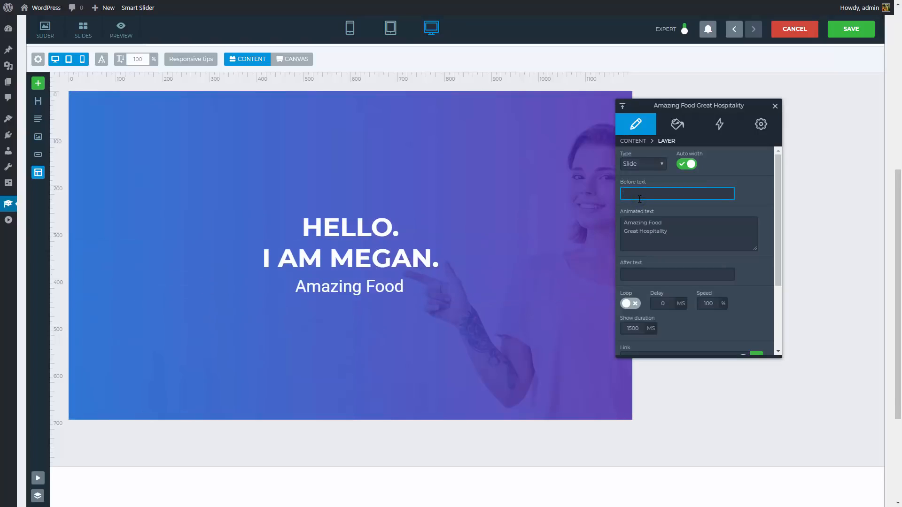
Replace the animated text with the lines "Ui&UX designer.", "Freelancer." and "Hobby runner."
left_click(660, 230)
key("ctrl+a")
key("BackSpace")
type("Ui&UX designer.")
key("Return")
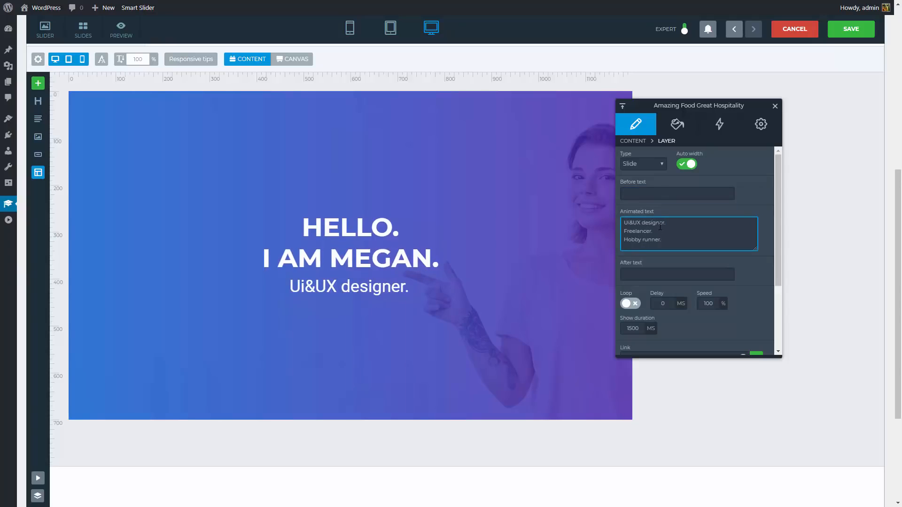
Set the animated heading's type to Typewriter 2 and its text color to 3659B4
left_click(652, 164)
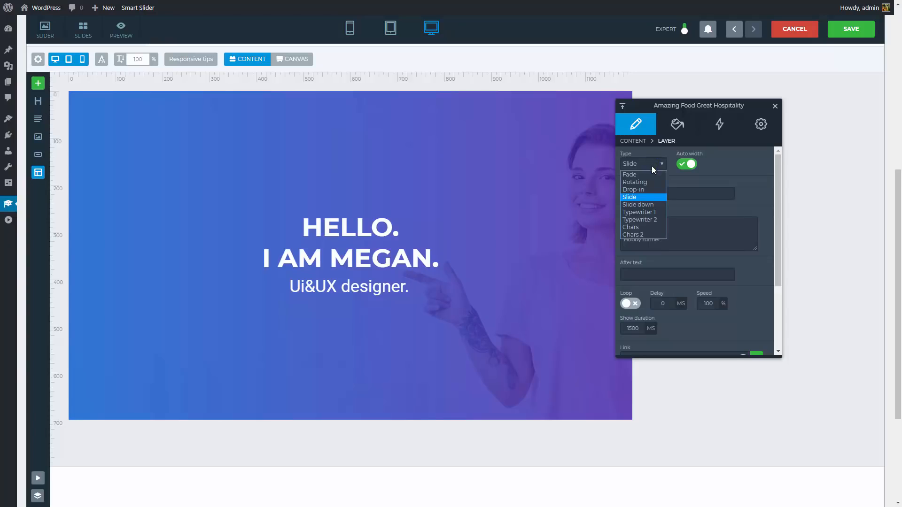
left_click(647, 219)
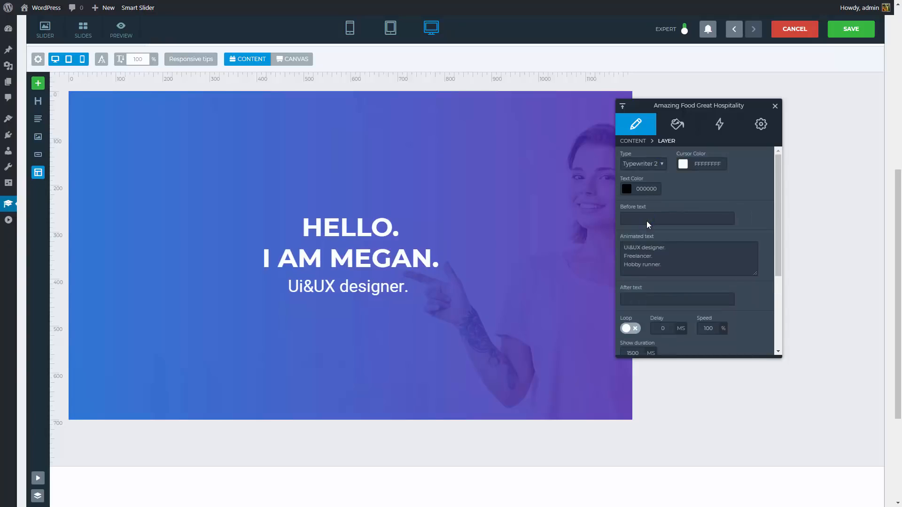
double_click(647, 189)
type("3659B4")
key("Return")
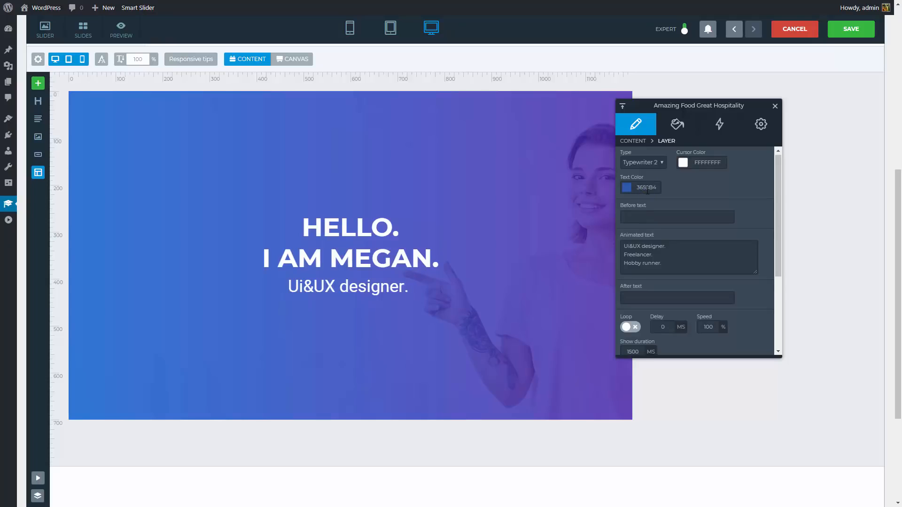
Turn on looping for the animated heading with a speed of 150%, and play the slide's layer animation briefly as a check
scroll(647, 190, "down", 2)
left_click(632, 235)
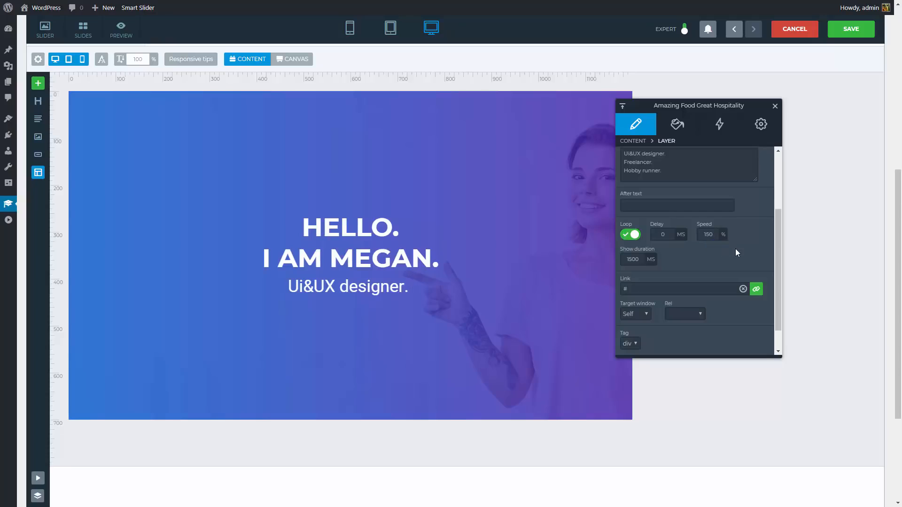
left_click(628, 259)
left_click(38, 482)
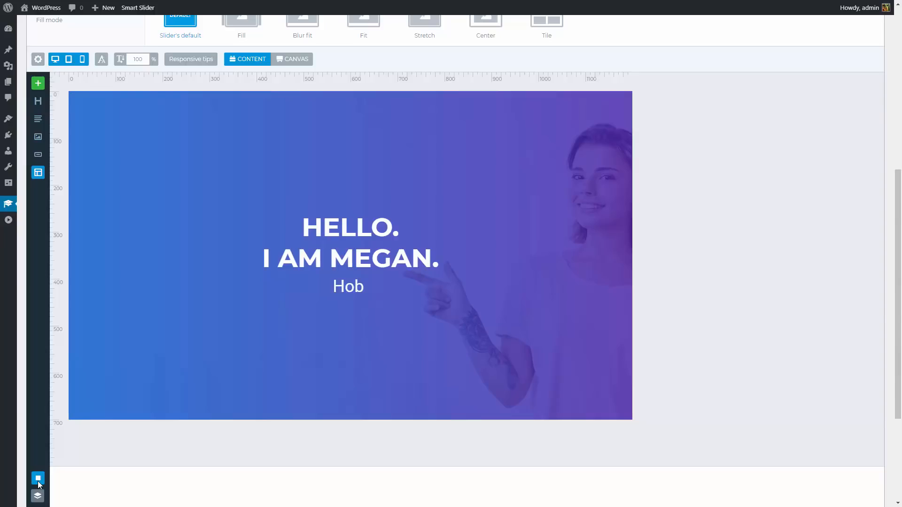
left_click(39, 479)
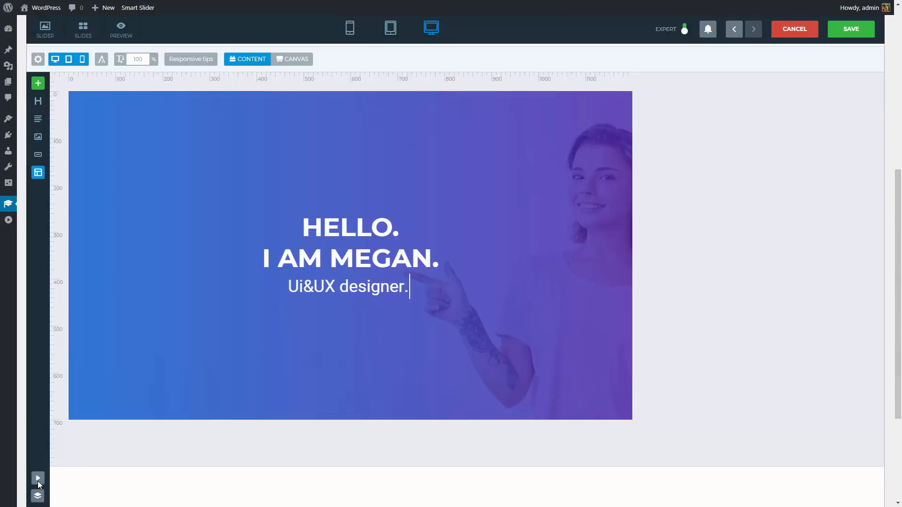
Style the animated heading's font as Montserrat, size 55 px, weight 700 - Bold and line height 1.2
left_click(375, 289)
left_click(677, 124)
left_click(657, 190)
left_click(671, 264)
left_click(633, 216)
type("55")
left_click(680, 217)
left_click(677, 287)
left_click(737, 216)
Set the animated heading's text transform to Uppercase in the extended font settings and apply it
left_click(743, 243)
left_click(708, 97)
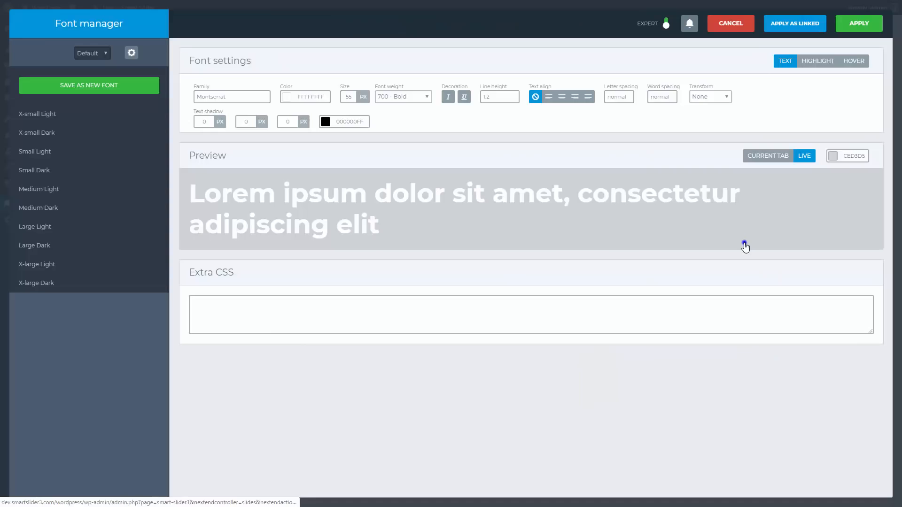
left_click(707, 124)
left_click(841, 29)
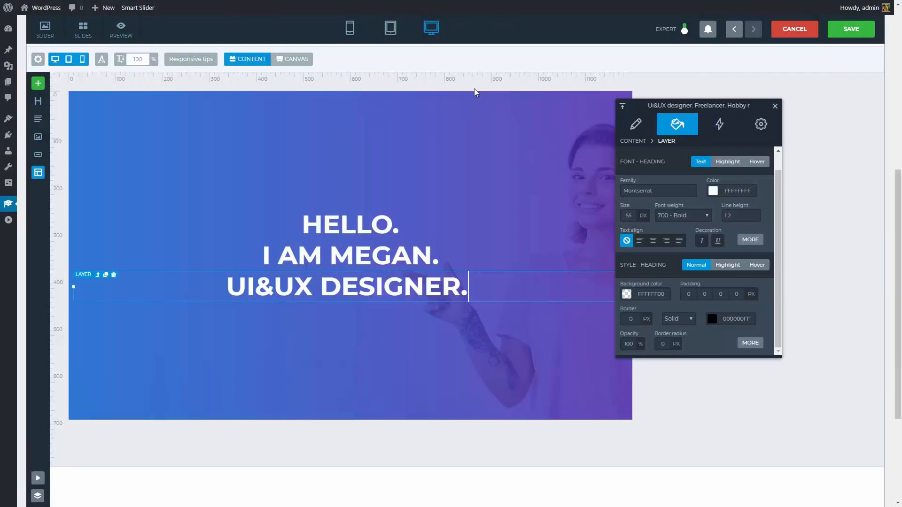
Add a text layer below the animated heading reading "I craft simple & clean design dolutions for web & mobile. Want to see more? Take a look at my work."
left_click_drag(38, 118, 353, 313)
scroll(681, 197, "up", 1)
left_click(682, 201)
key("ctrl+a")
key("BackSpace")
type("I craft simple & clean design dolutions for web & mobile. Want to see more? Take a look at my work.")
Make the phrases "simple & clean design" and "for web & mobile" bold in the text layer
left_click_drag(703, 179, 642, 179)
left_click(628, 168)
left_click_drag(673, 188, 623, 187)
left_click(629, 168)
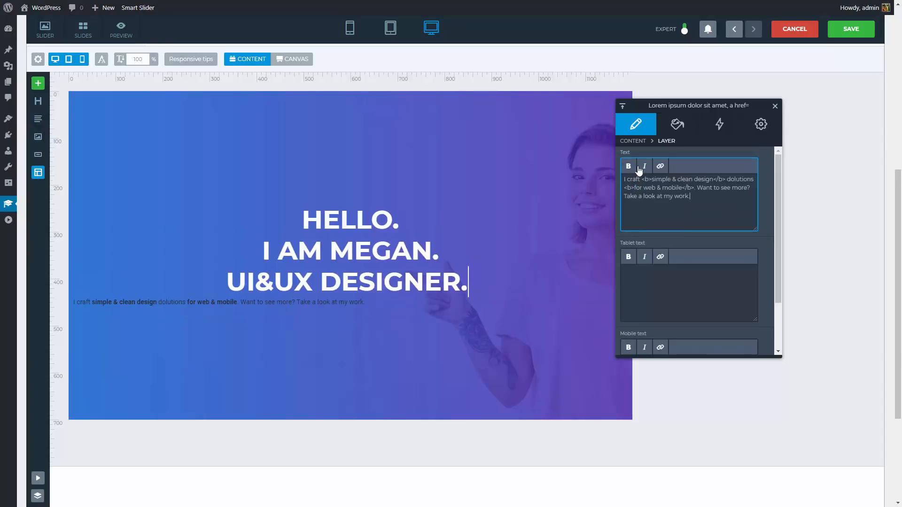
Set the text layer's font family to Bitter and its color to 000000AB
left_click(679, 134)
left_click(621, 209)
type("Bit")
key("Return")
left_click(735, 210)
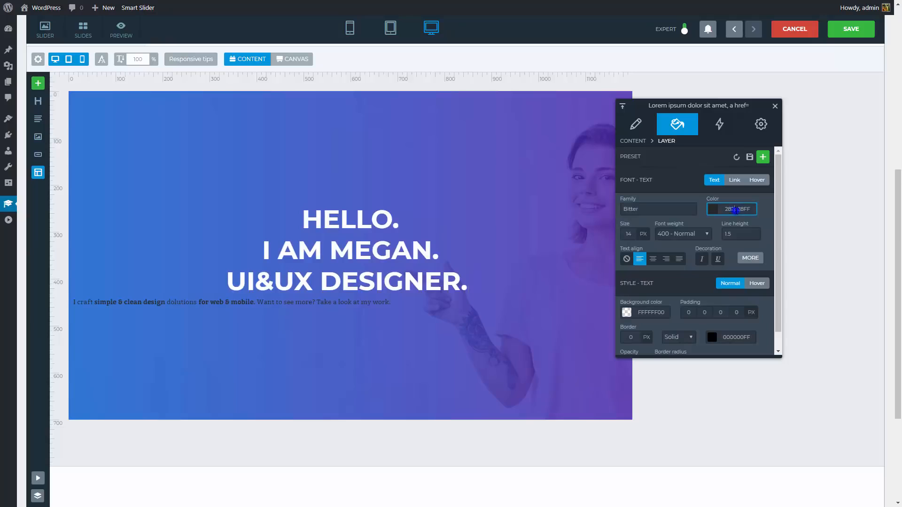
type("000000AB")
Set the text layer's size to 22 px and line height to 1.6, and let it inherit its text alignment
left_click(629, 234)
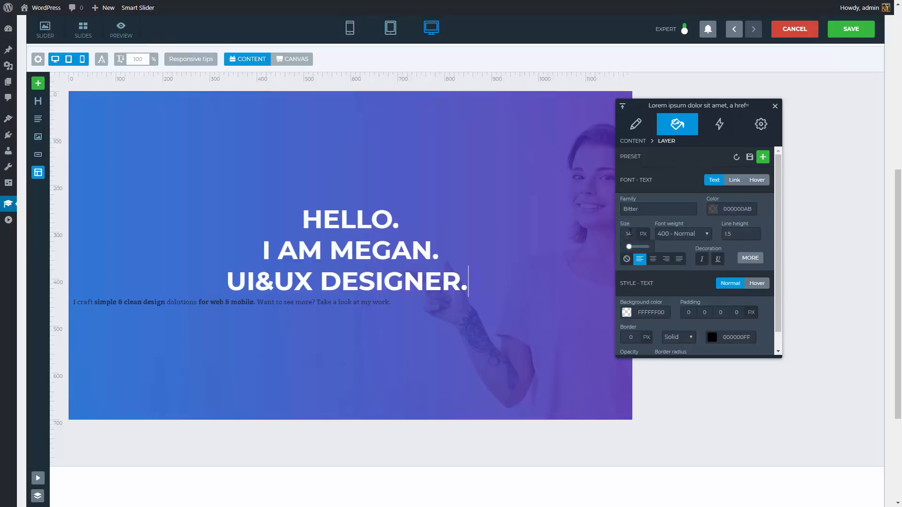
type("22")
key("Return")
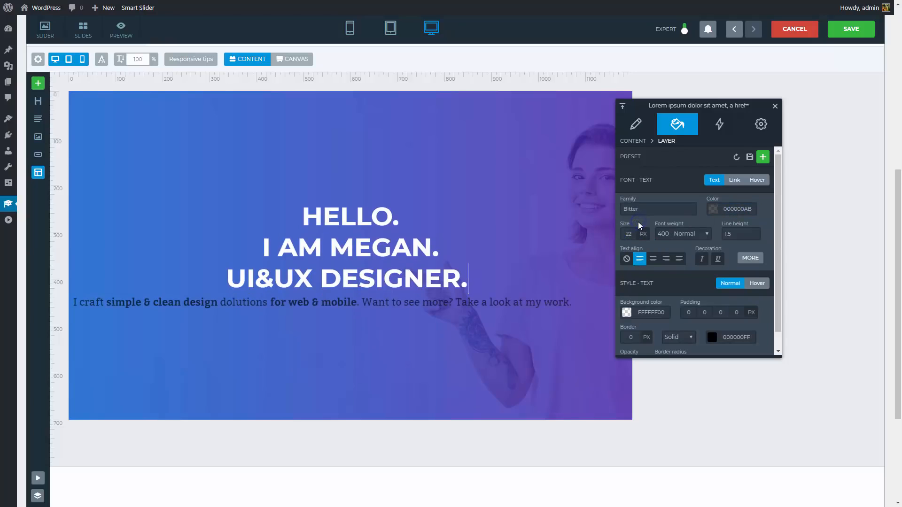
left_click(730, 233)
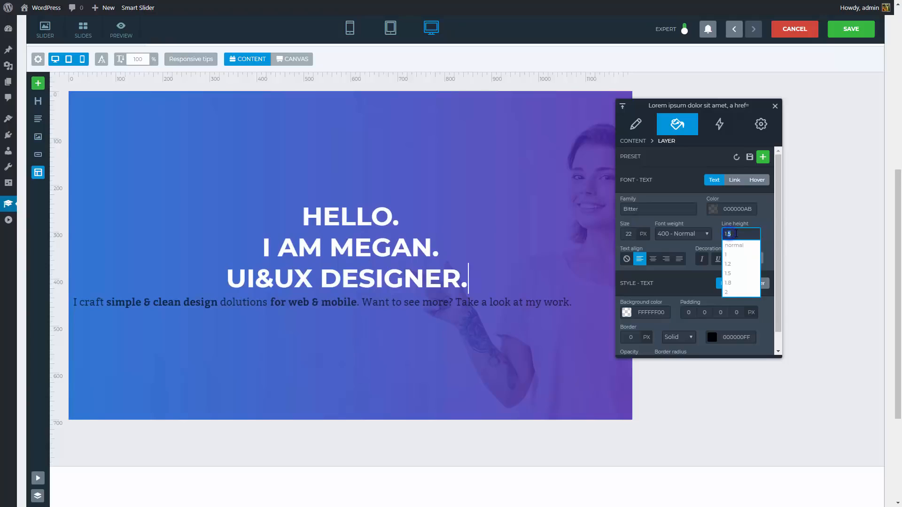
type("1.6")
key("Return")
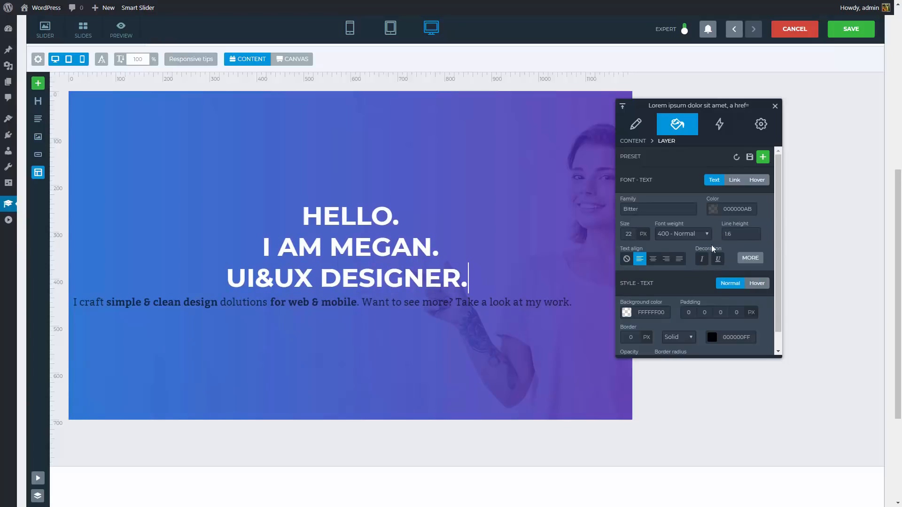
left_click(627, 260)
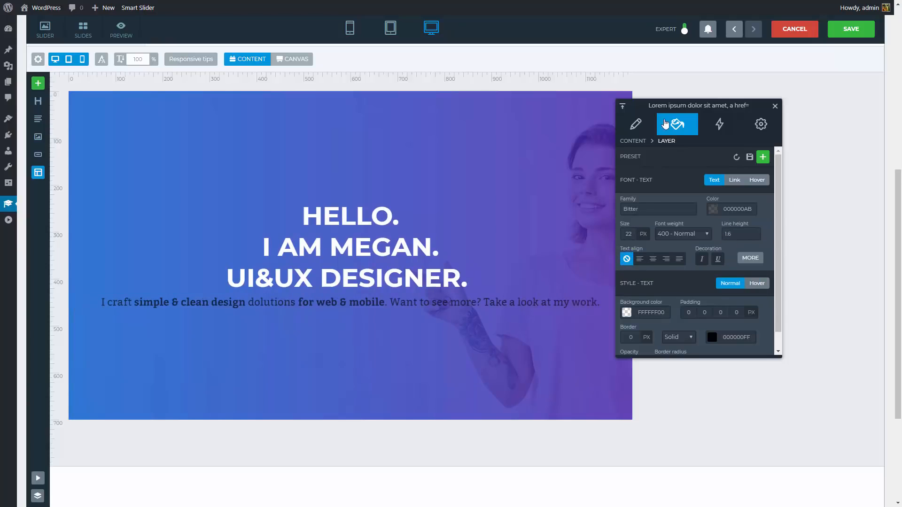
Select the slide's content area and narrow its max width to 680
left_click_drag(668, 105, 698, 106)
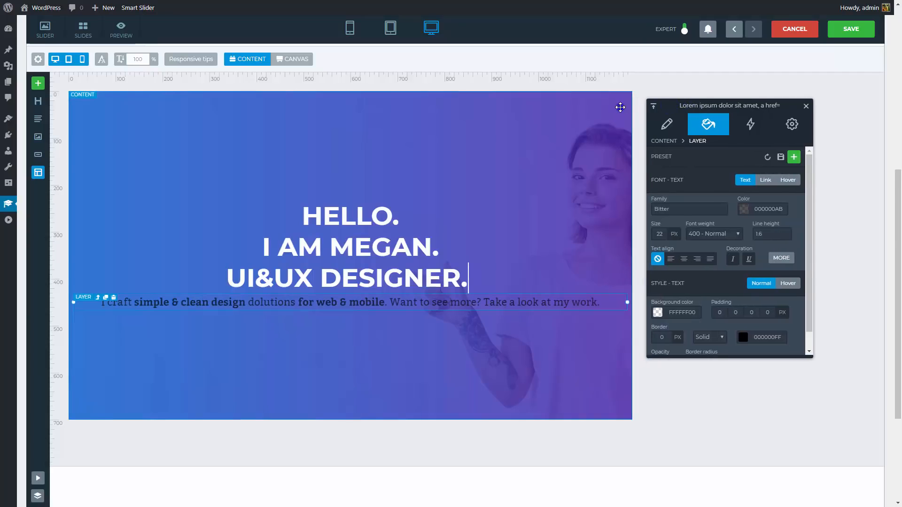
left_click(620, 107)
left_click_drag(631, 256, 510, 255)
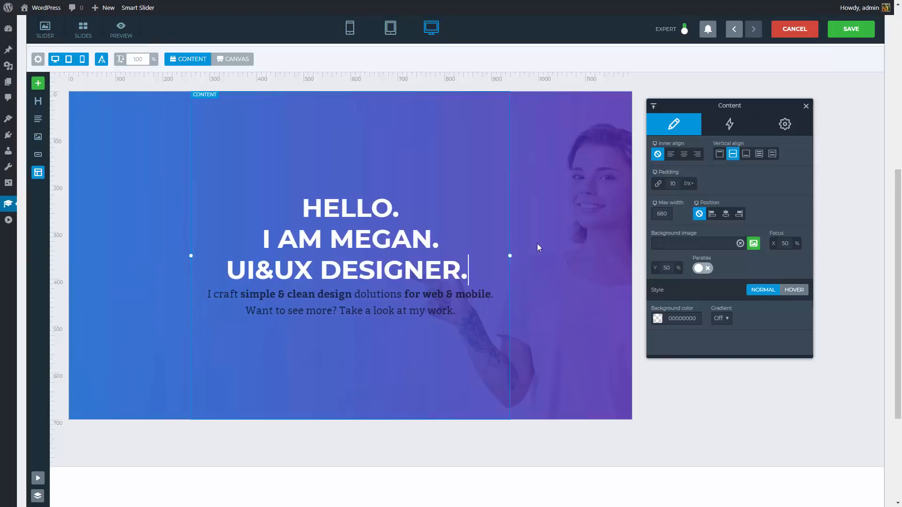
Set the content area's inner align and position to left, and increase its left padding to 40 px
left_click(672, 156)
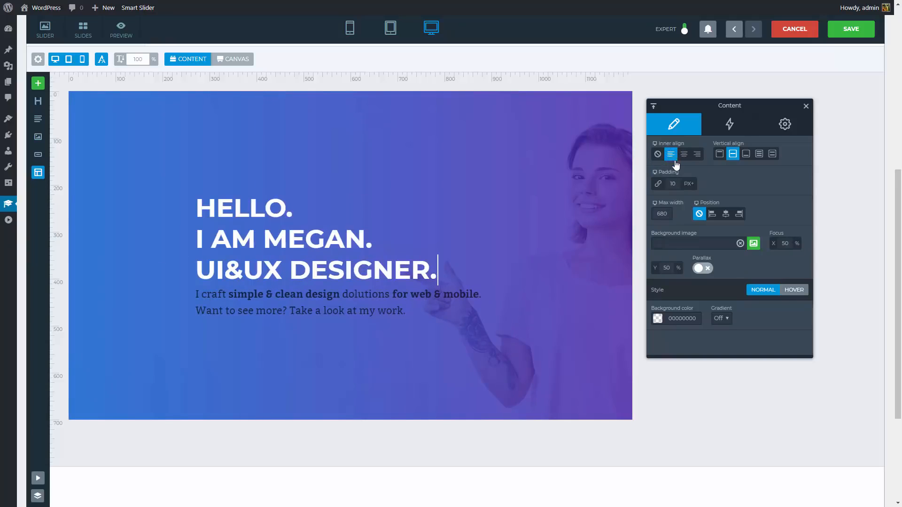
left_click(712, 214)
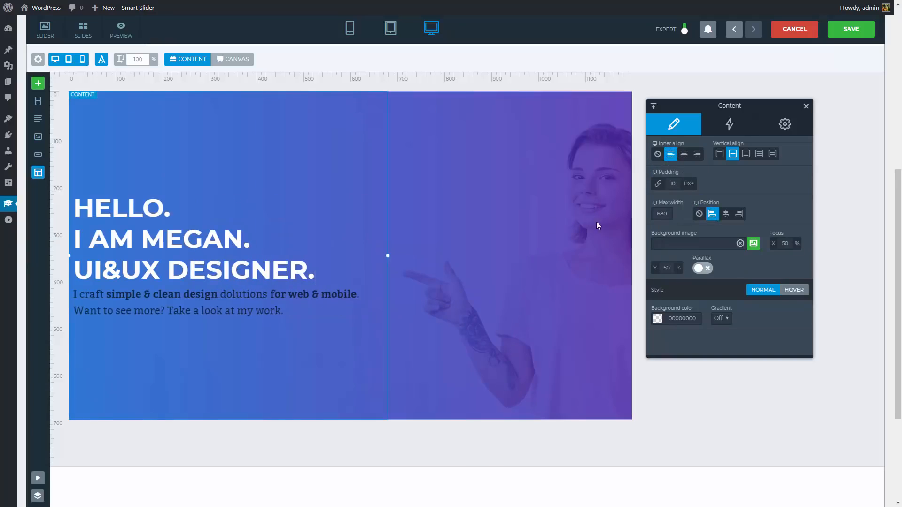
left_click_drag(70, 222, 82, 222)
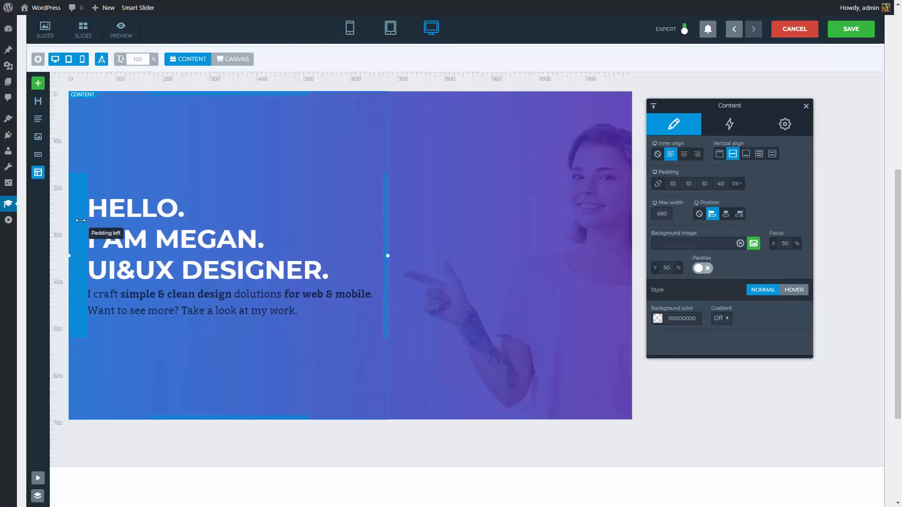
Add a two-column row below the text layer and place a button layer in its first column
left_click(38, 174)
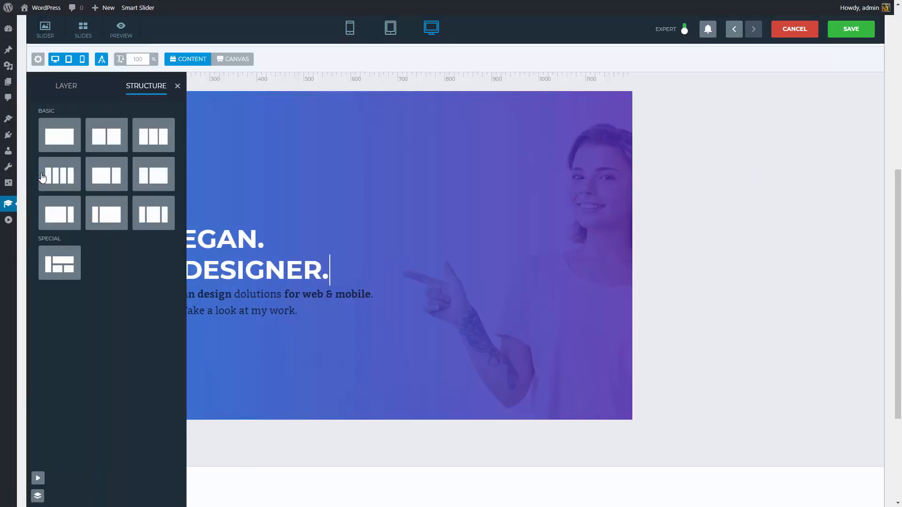
left_click_drag(111, 136, 230, 332)
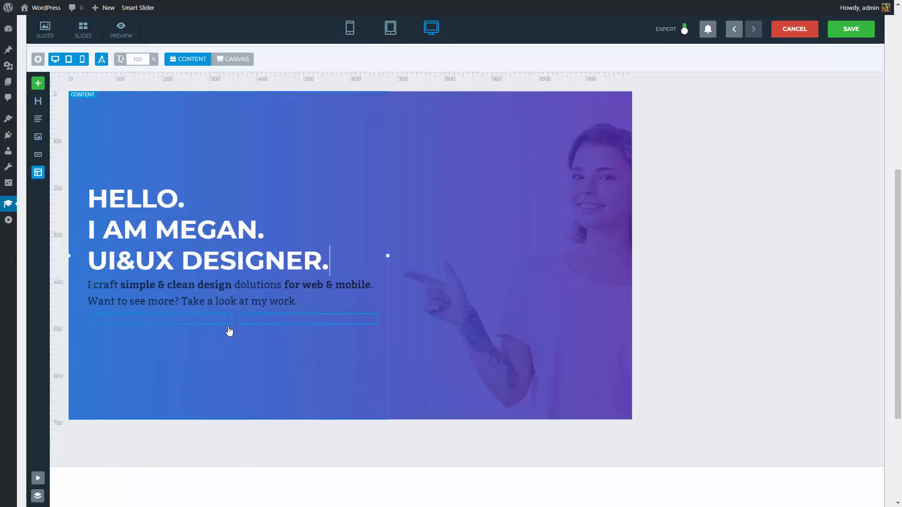
left_click_drag(38, 155, 157, 323)
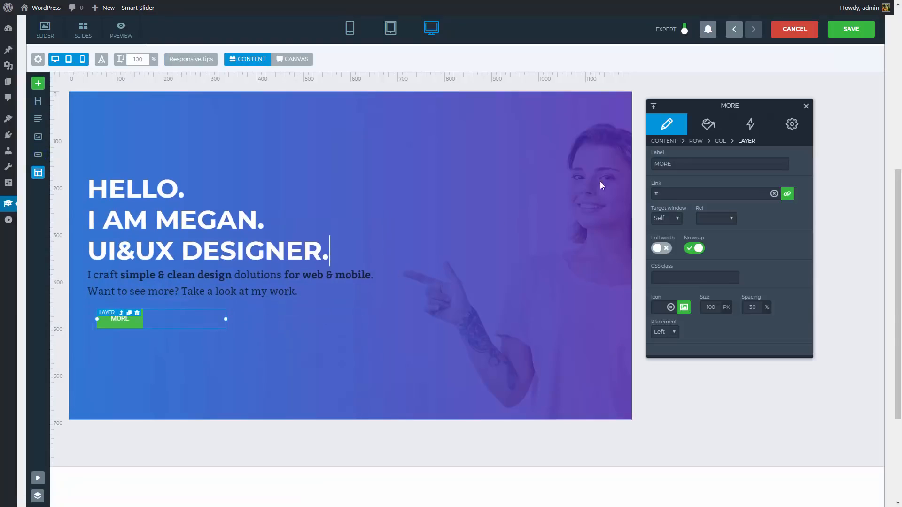
Label the button "MY WORKS" and link it to the Next slide action
triple_click(657, 163)
type("MY WORKS")
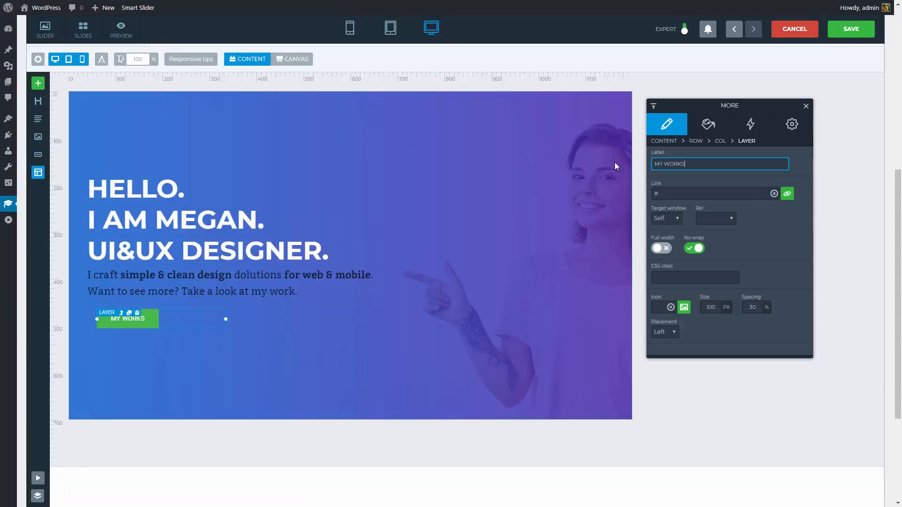
left_click(787, 194)
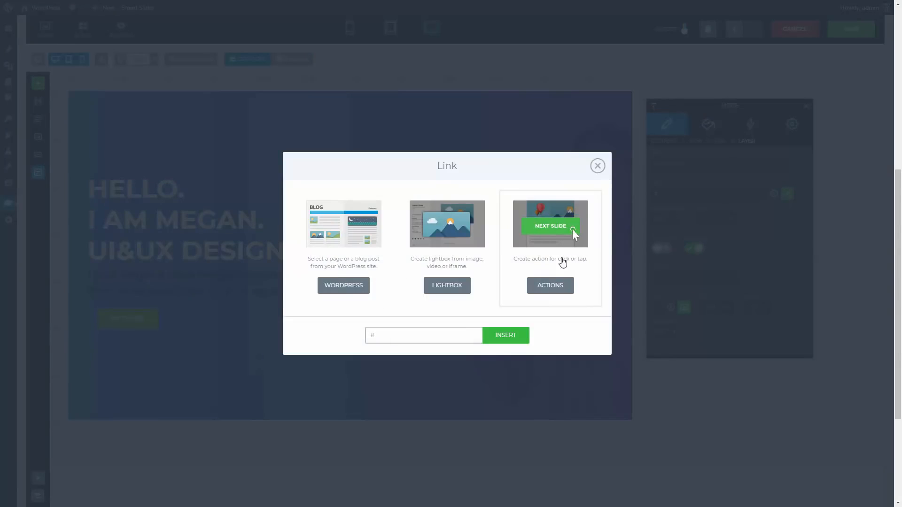
left_click(553, 261)
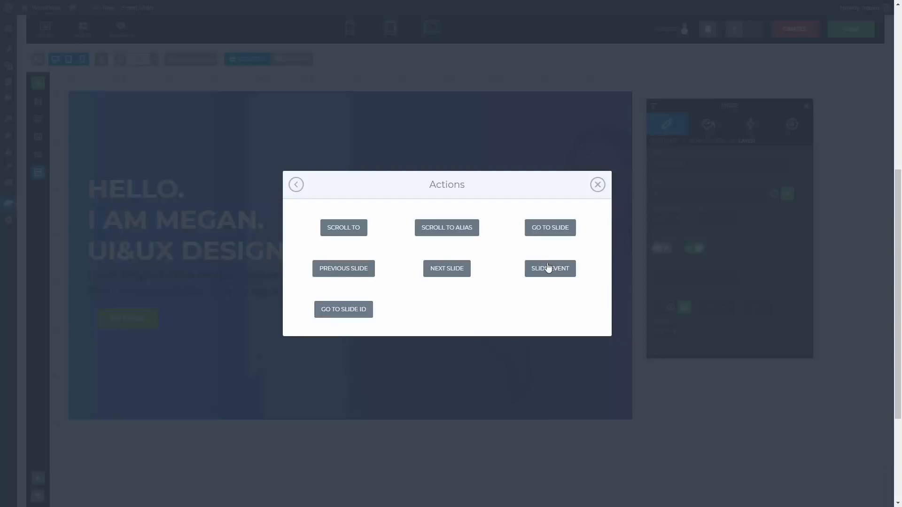
left_click(481, 284)
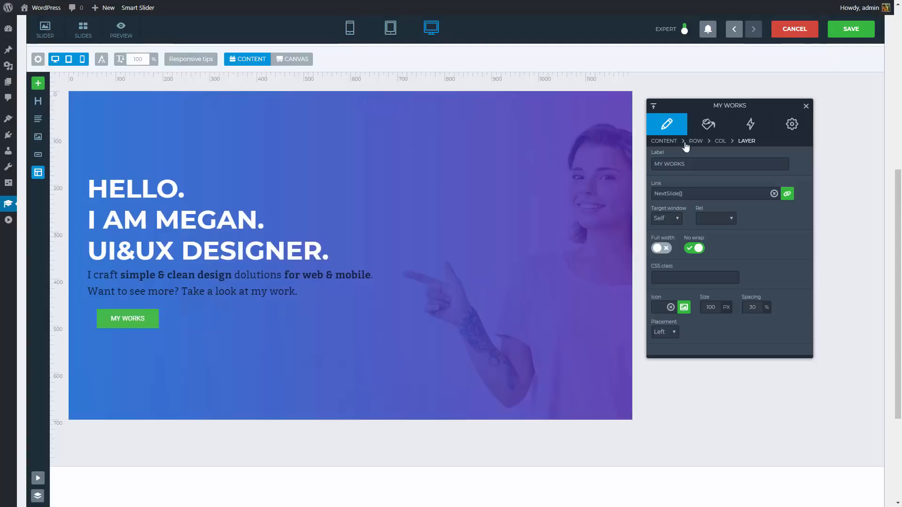
Set the button's font to Montserrat with text color 013CA7FF and hover text color FFFFFFFF
left_click(708, 124)
left_click(705, 209)
left_click_drag(724, 237, 724, 262)
left_click(694, 338)
double_click(773, 209)
type("013CA7FF")
key("Return")
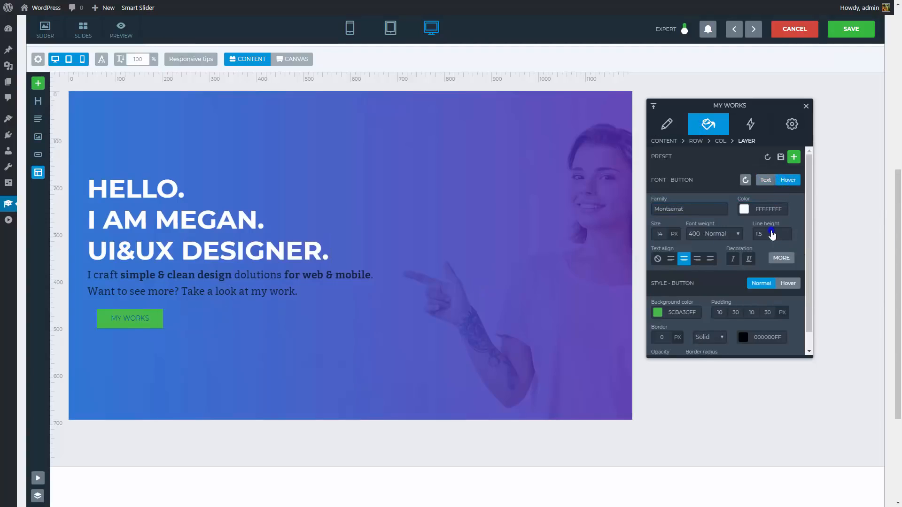
Widen the button text's letter spacing in the extended font settings and apply it
left_click(782, 258)
left_click(619, 96)
left_click(623, 124)
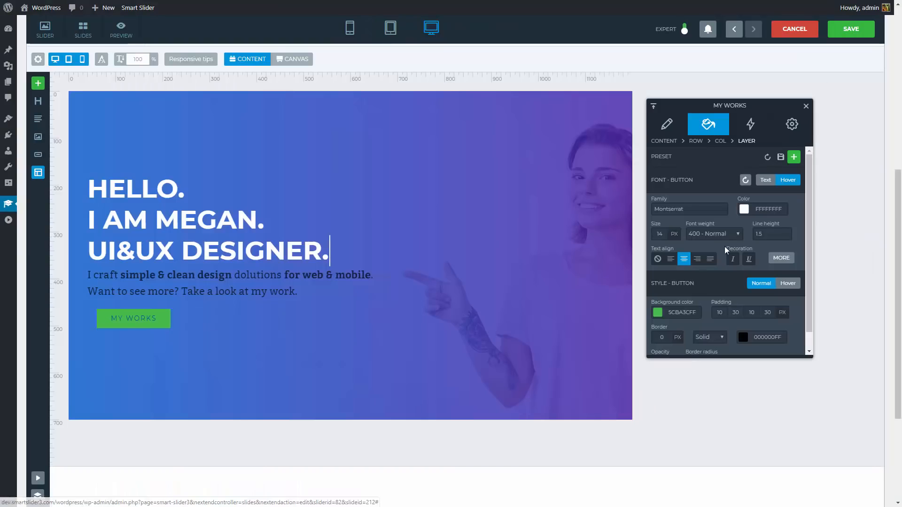
Give the button a white background and padding of 1, 2.2, 1 and 2.2 em
left_click(658, 313)
left_click(667, 332)
left_click(718, 312)
left_click(736, 314)
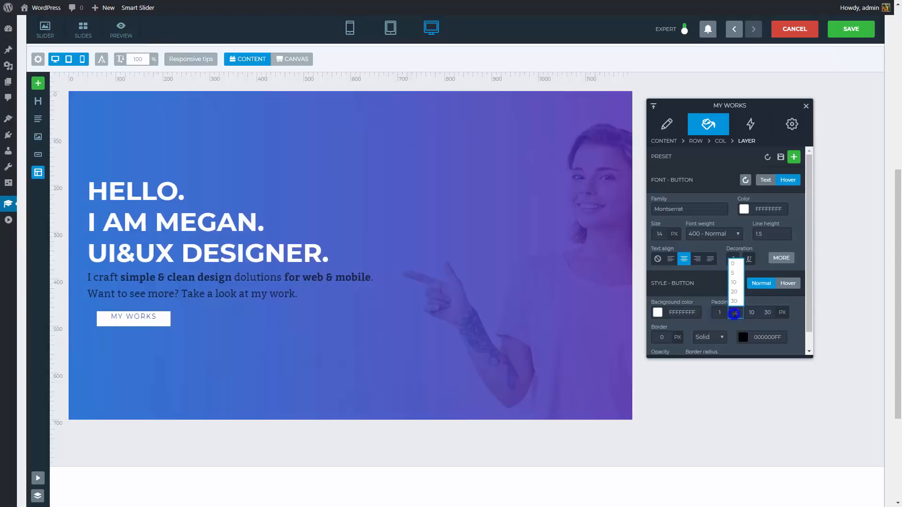
type("2.2")
left_click(751, 313)
type("1")
left_click(767, 313)
type("2.2")
mouse_move(781, 317)
left_click(783, 338)
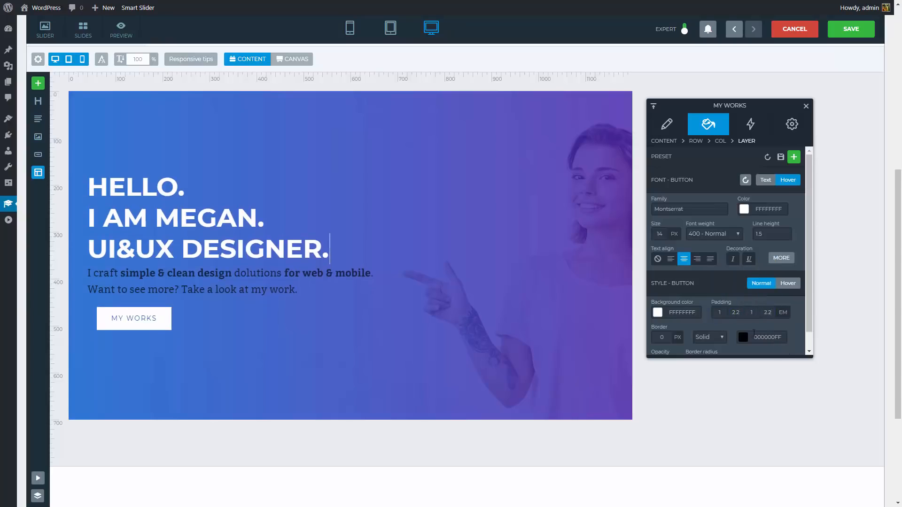
Give the button a 2 px solid white border with a 99 px radius, and set its hover background to transparent FFFFFF00
scroll(736, 331, "down", 1)
left_click(663, 320)
type("4")
left_click(743, 319)
left_click(773, 338)
left_click(694, 343)
left_click(696, 335)
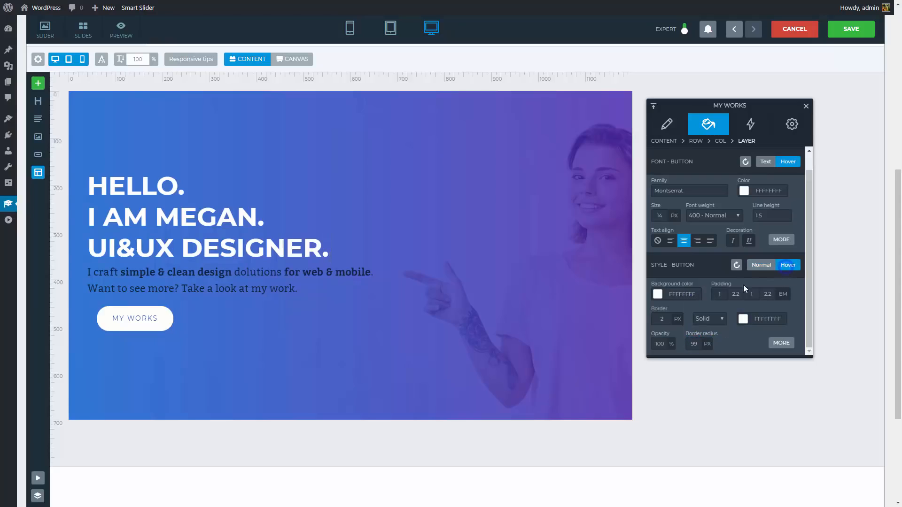
left_click(657, 295)
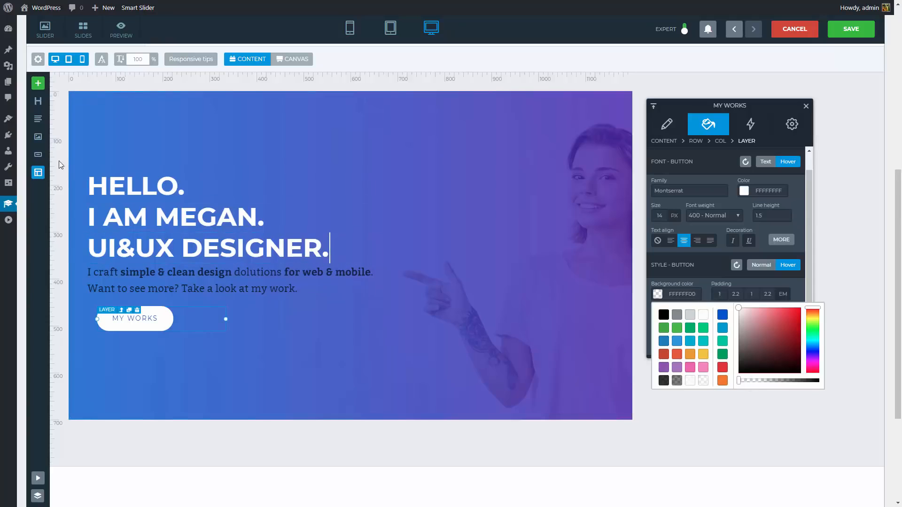
Add a second button with the same style to the row's second column and label it "CONTACT"
left_click(39, 158)
left_click_drag(40, 162, 308, 323)
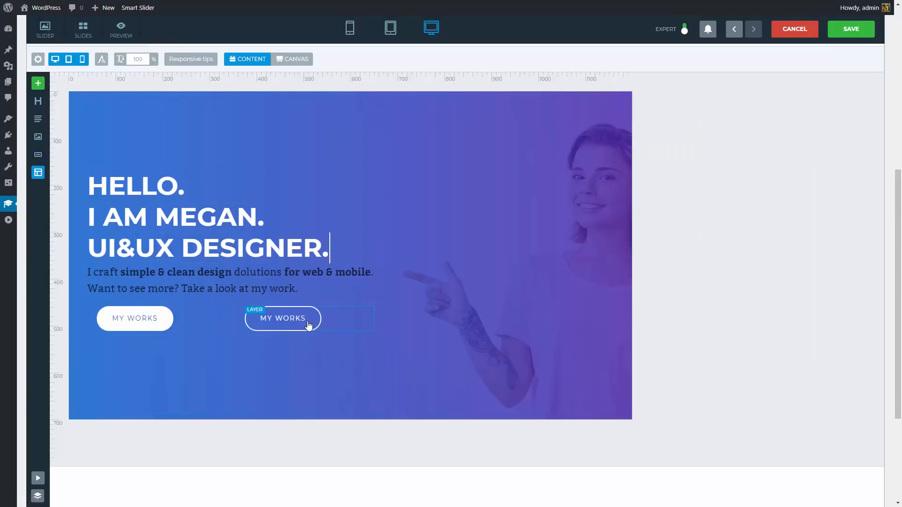
left_click_drag(695, 165, 641, 163)
type("CONTACT")
key("Return")
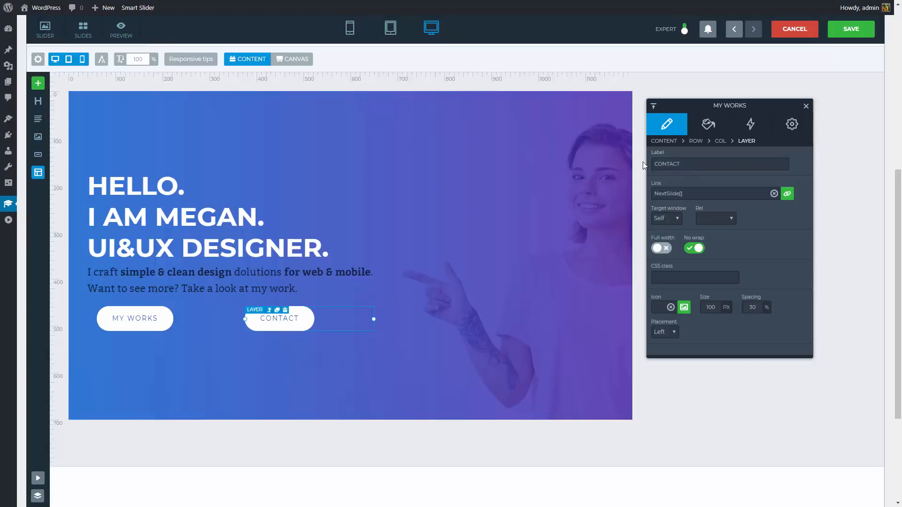
Link the CONTACT button to the Go To Slide action ToSlide[4]
left_click(788, 194)
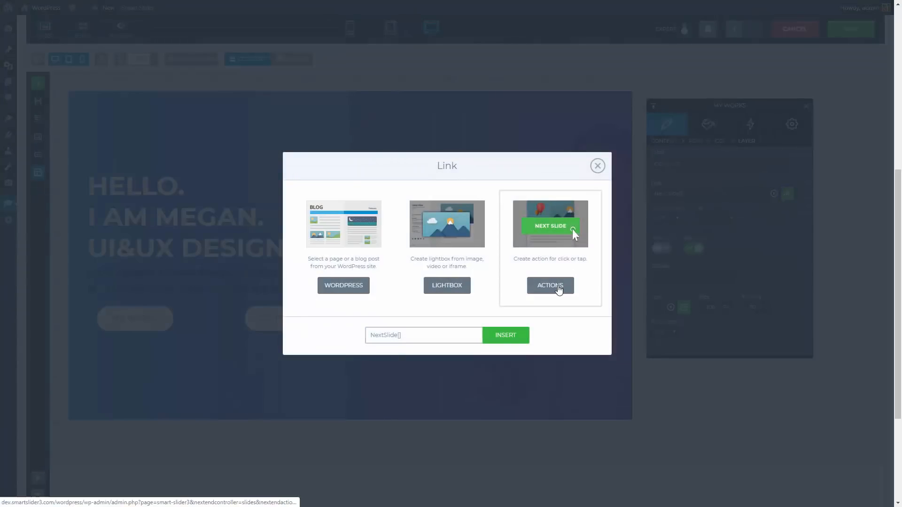
left_click(558, 285)
left_click(549, 230)
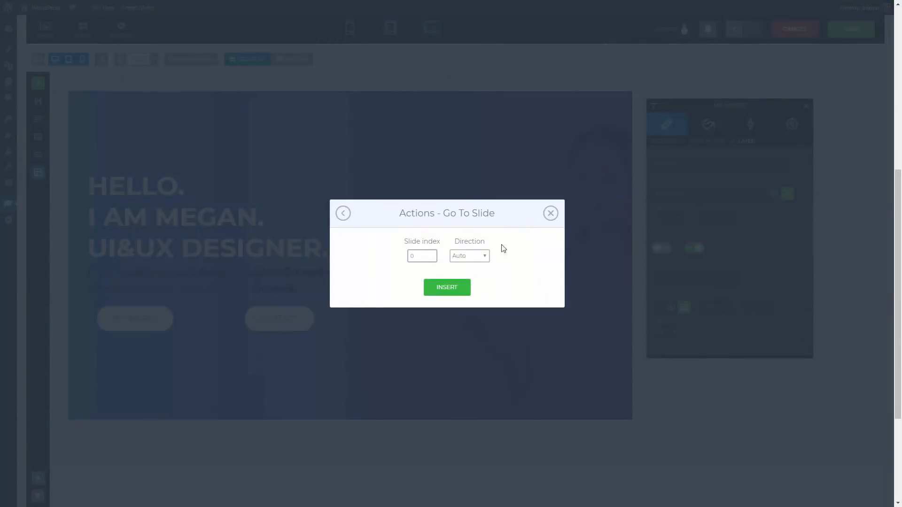
left_click(446, 288)
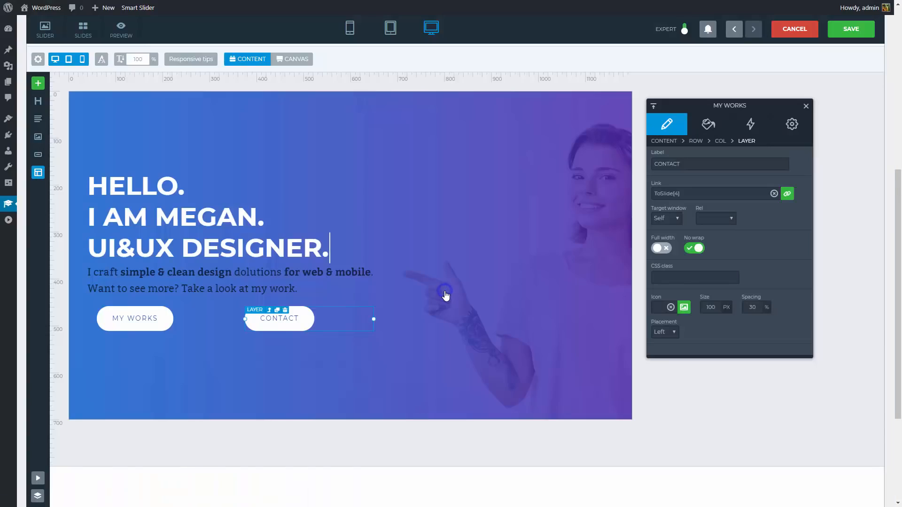
Make the CONTACT button's text white and set its hover text color to 013CA7FF
left_click(709, 128)
left_click(745, 211)
left_click(772, 228)
left_click(787, 181)
left_click(769, 209)
type("013CA7FF")
Give the CONTACT button a transparent normal background and a white FFFFFFFF hover background
left_click(659, 312)
left_click(746, 399)
left_click(786, 284)
left_click(658, 313)
left_click(702, 335)
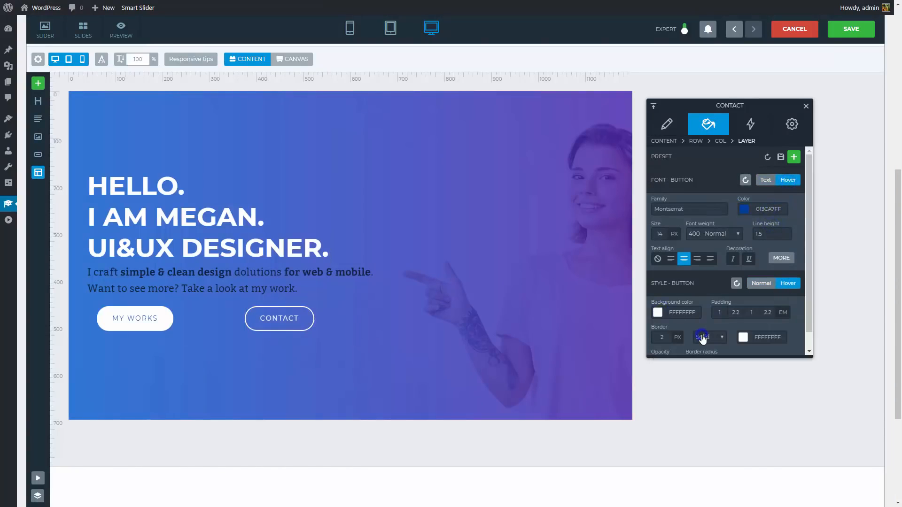
Reduce the button row's left padding to 0 and narrow its maximum width to bring the two buttons closer together
left_click(96, 321)
left_click_drag(96, 323, 86, 322)
left_click(90, 321)
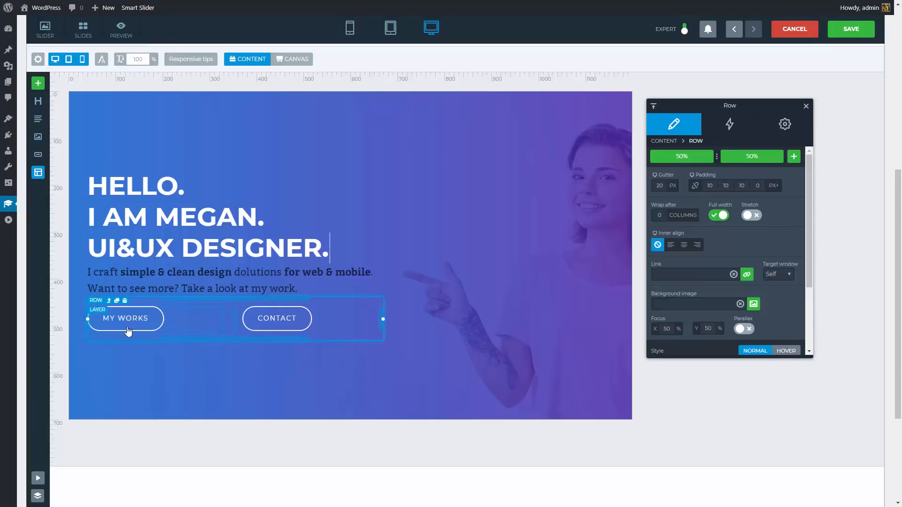
left_click_drag(383, 318, 261, 317)
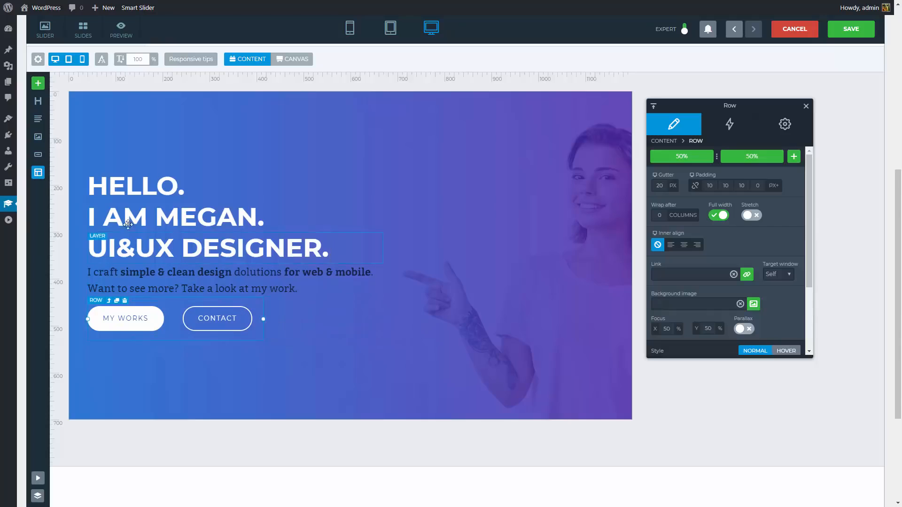
Add a three-column row below the buttons and place the Instagram icon image in its first column
left_click(37, 172)
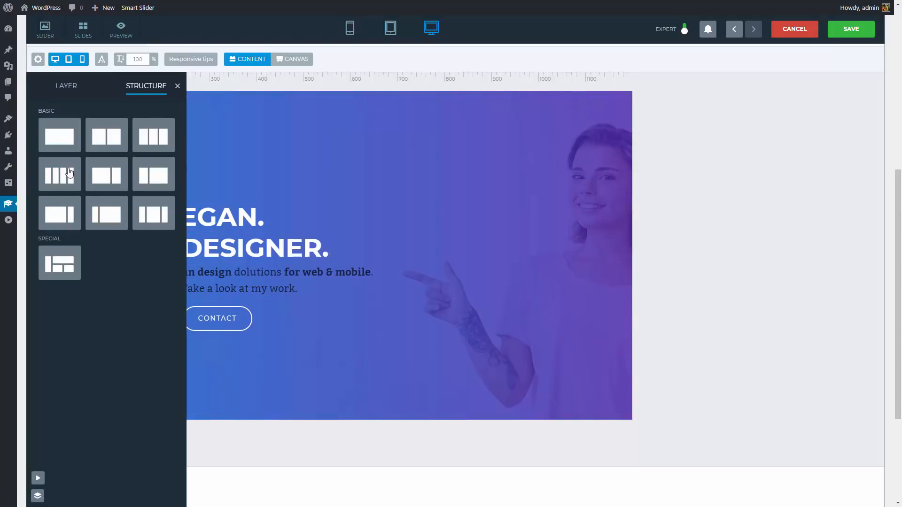
left_click_drag(161, 141, 207, 352)
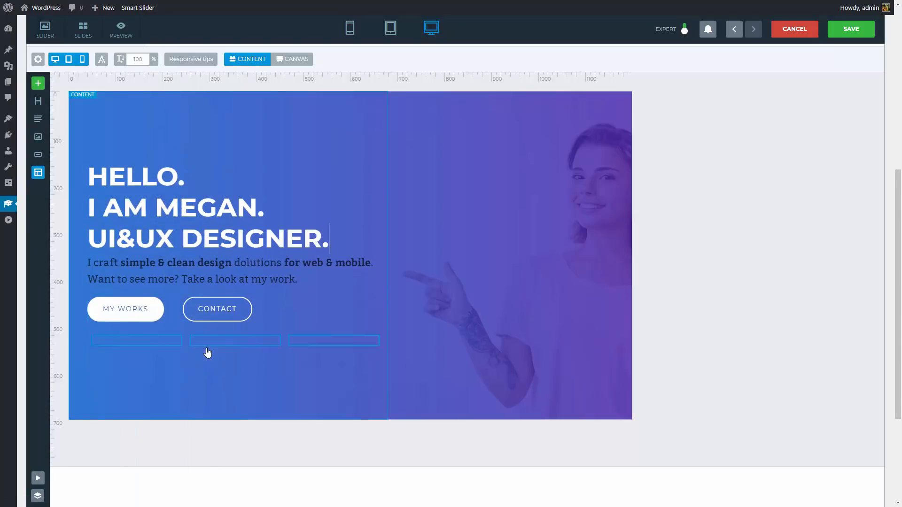
left_click_drag(38, 137, 124, 346)
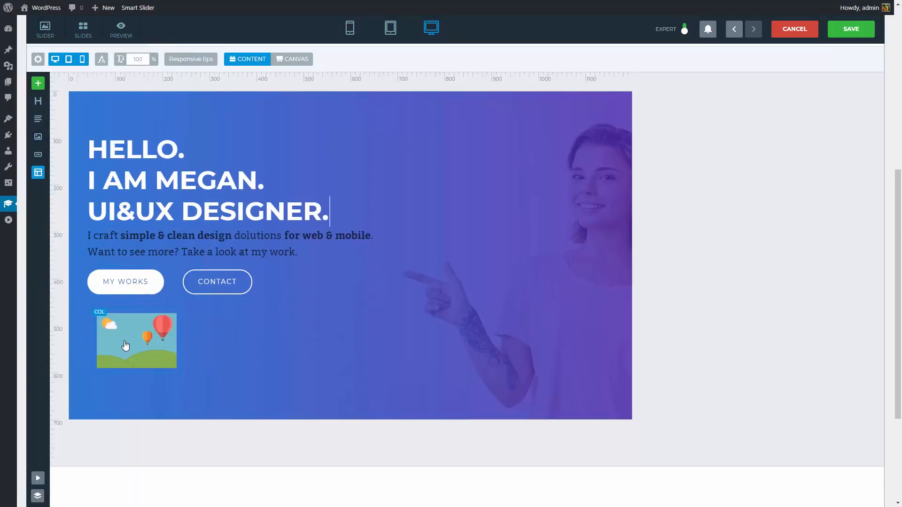
double_click(125, 346)
left_click(129, 133)
left_click(871, 485)
Add the twitter.png icon to the row's second column and the dribbble.png icon to its third
left_click_drag(38, 137, 224, 342)
double_click(222, 342)
left_click(75, 118)
left_click(870, 485)
left_click_drag(38, 137, 316, 343)
double_click(317, 347)
left_click(201, 115)
left_click(858, 479)
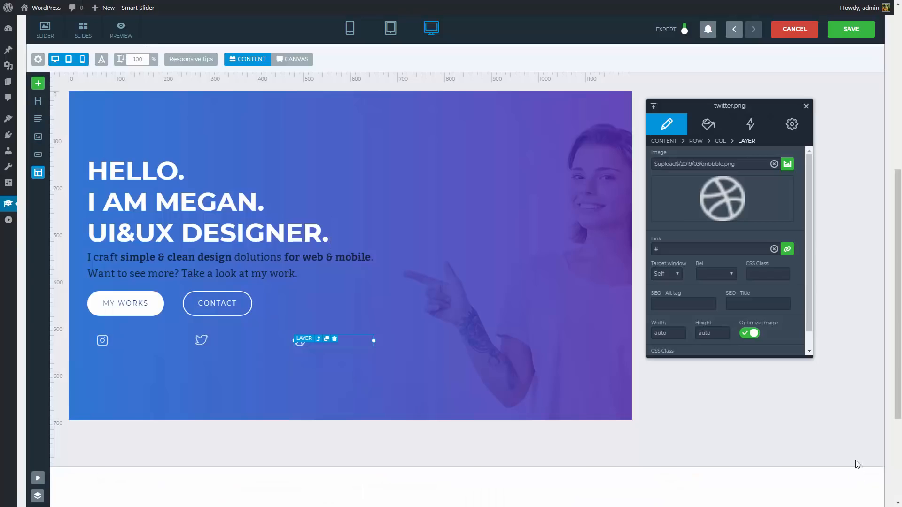
Set the social icon row's gutter and padding to 0 and narrow its maximum width to group the icons closely
left_click(696, 141)
left_click(661, 185)
left_click(709, 185)
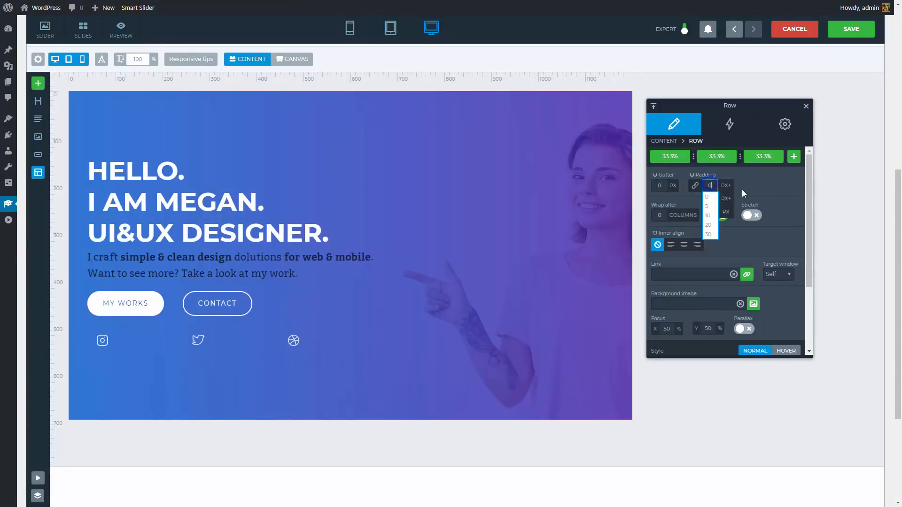
left_click(746, 189)
left_click_drag(383, 340, 165, 341)
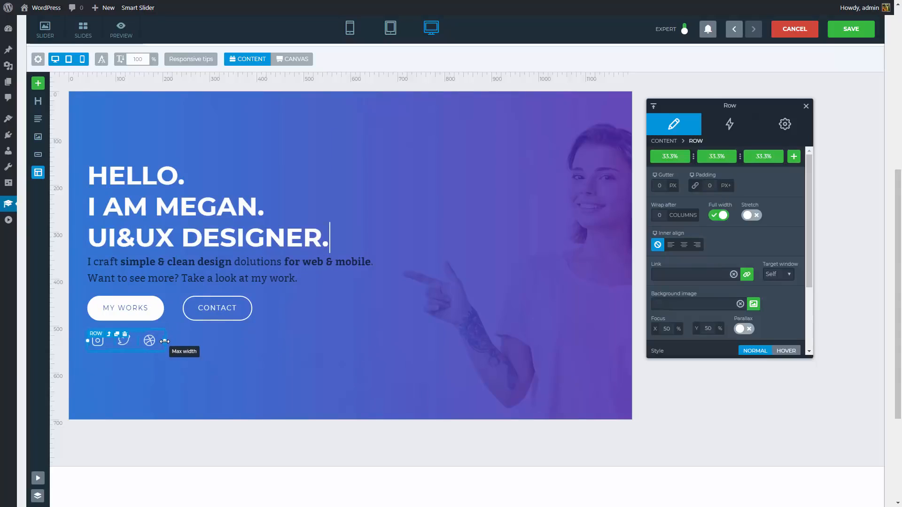
Increase the margins above and below the description text and the space below the button row
left_click(192, 258)
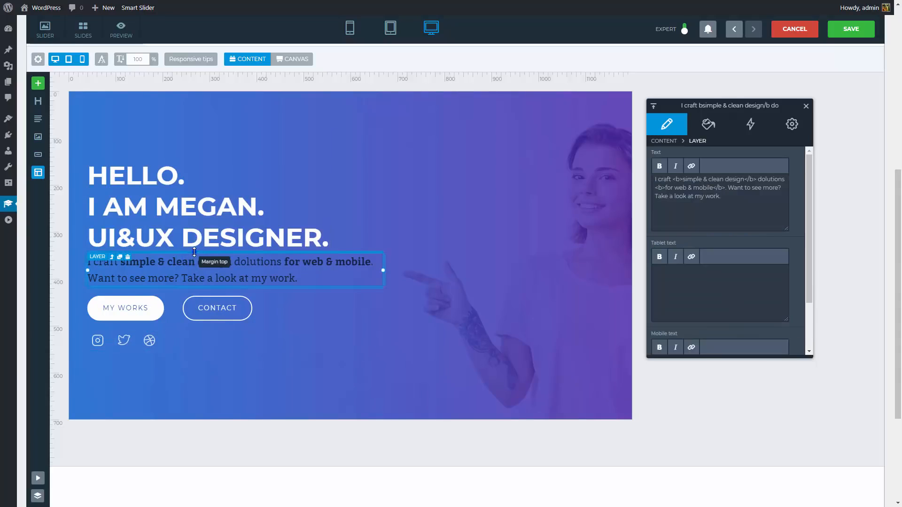
left_click_drag(194, 252, 193, 256)
left_click_drag(193, 289, 191, 294)
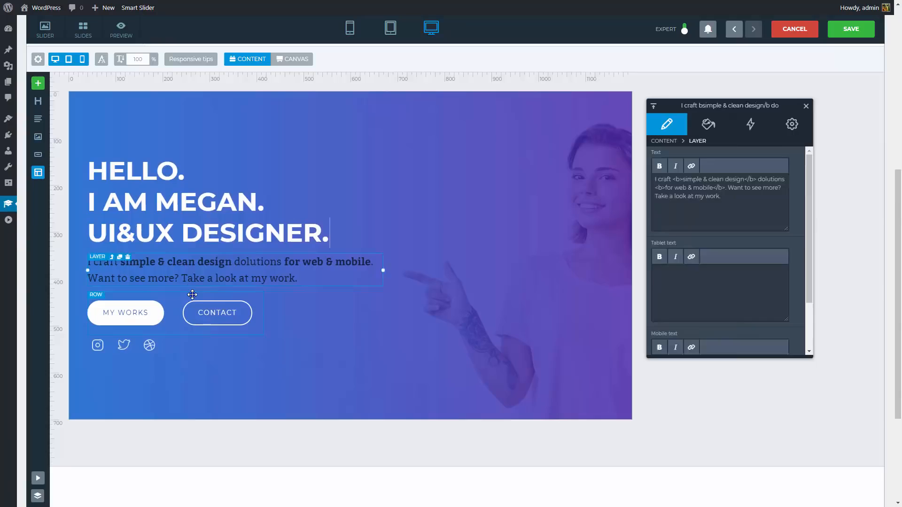
left_click(192, 295)
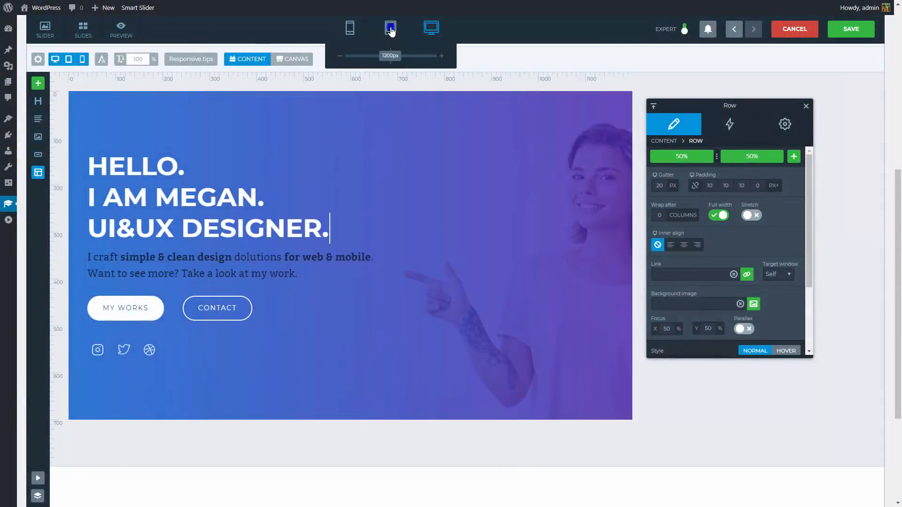
In the tablet view, reduce the font size scaling of the "Hello." and "I am Megan." headings
left_click(390, 31)
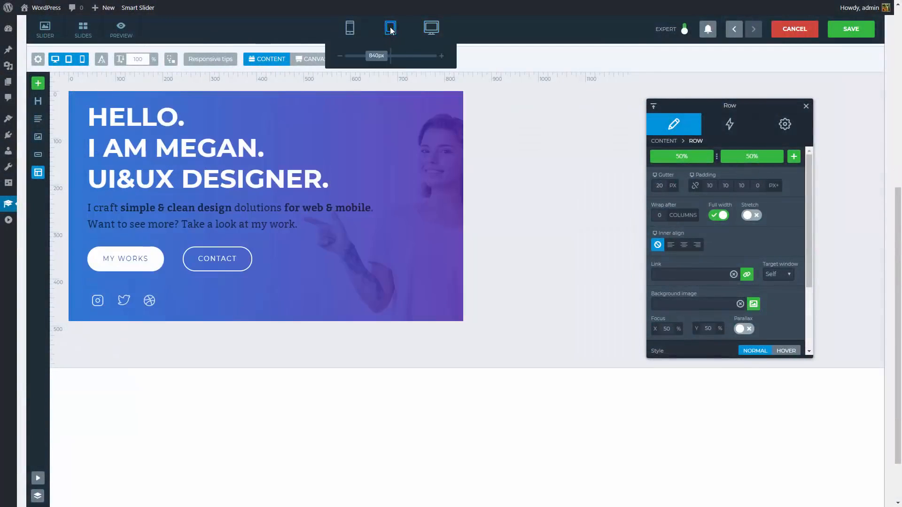
left_click(246, 114)
mouse_move(131, 67)
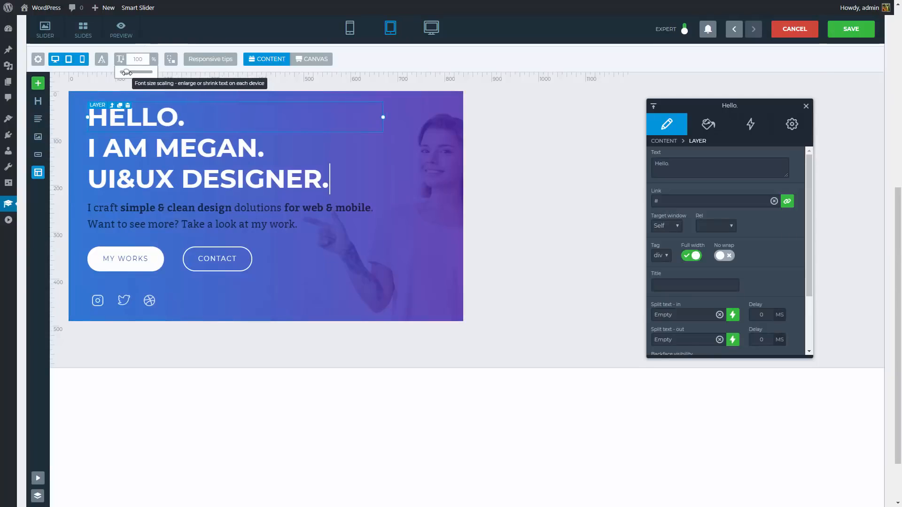
left_click(152, 146)
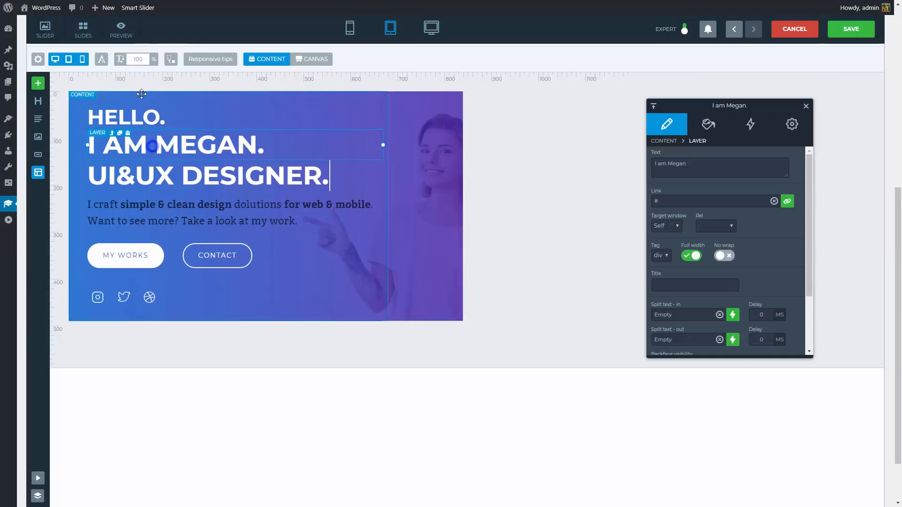
Scale the description text to 90% for tablet and tighten its top and bottom margins
left_click(165, 209)
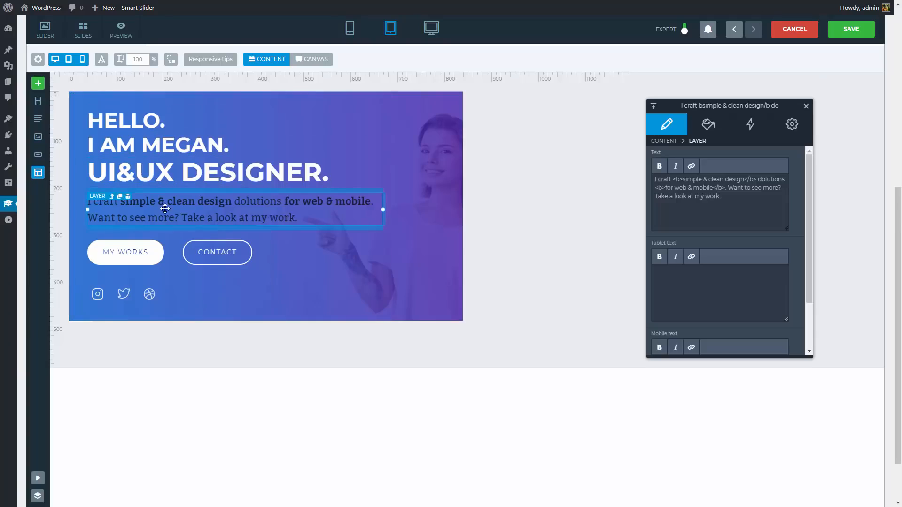
mouse_move(134, 64)
left_click_drag(128, 70, 124, 70)
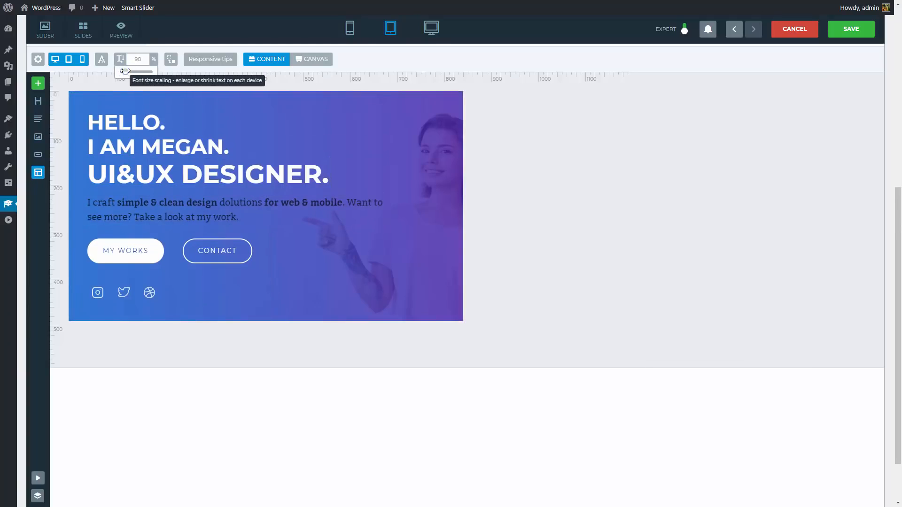
left_click(220, 198)
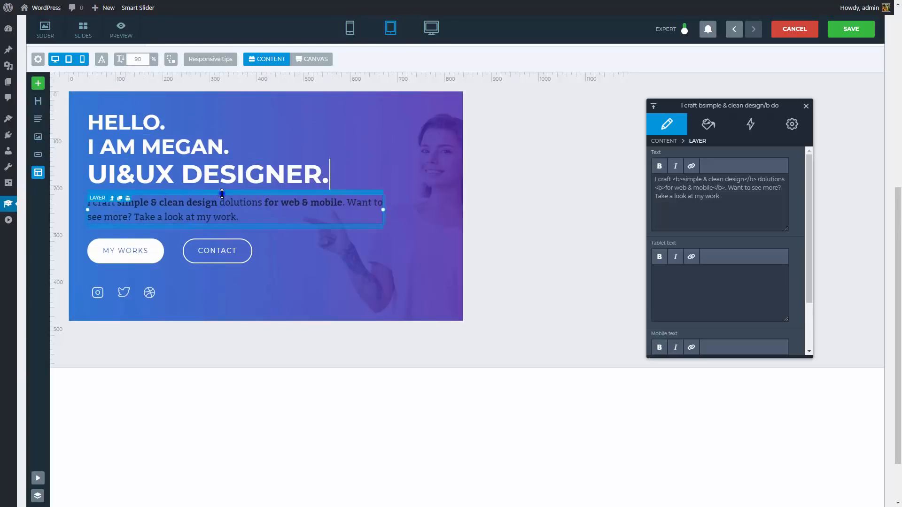
left_click_drag(222, 193, 223, 193)
left_click_drag(221, 225, 220, 221)
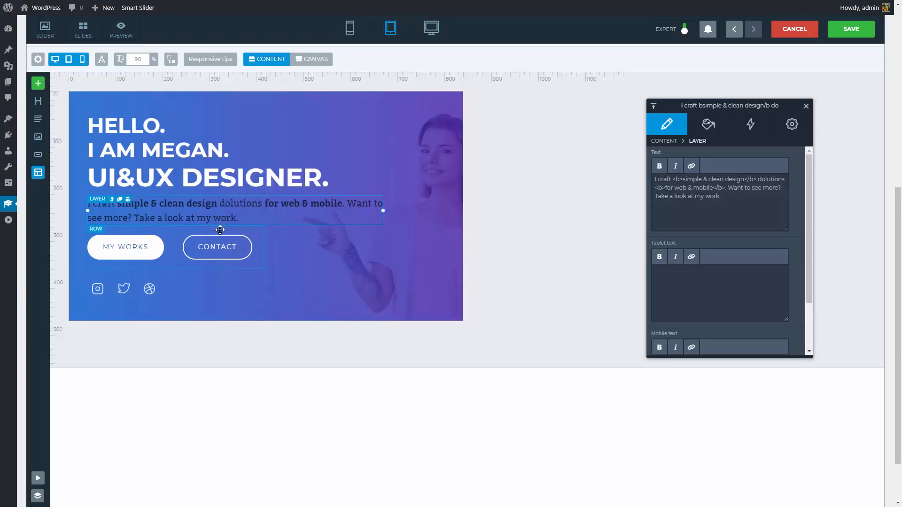
Scale the button row's font size to 80% for tablet and narrow the row's maximum width
left_click(220, 230)
mouse_move(130, 70)
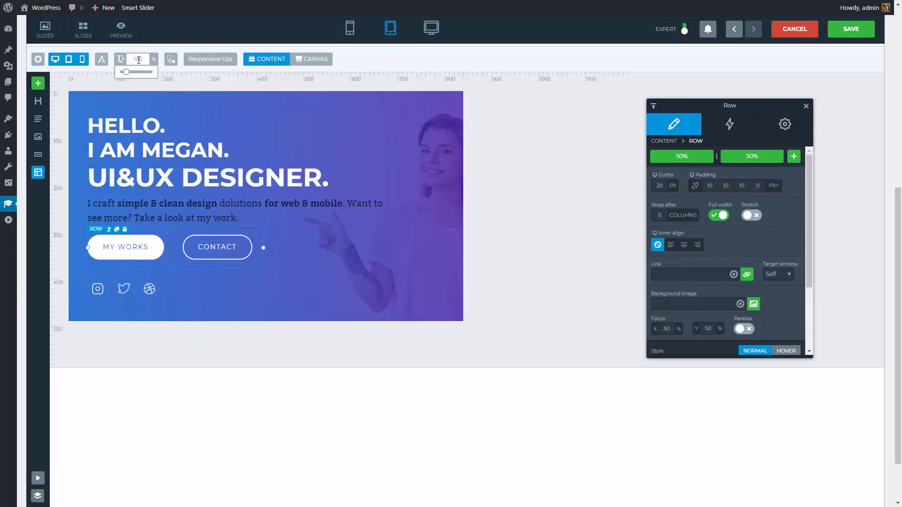
left_click_drag(130, 70, 121, 72)
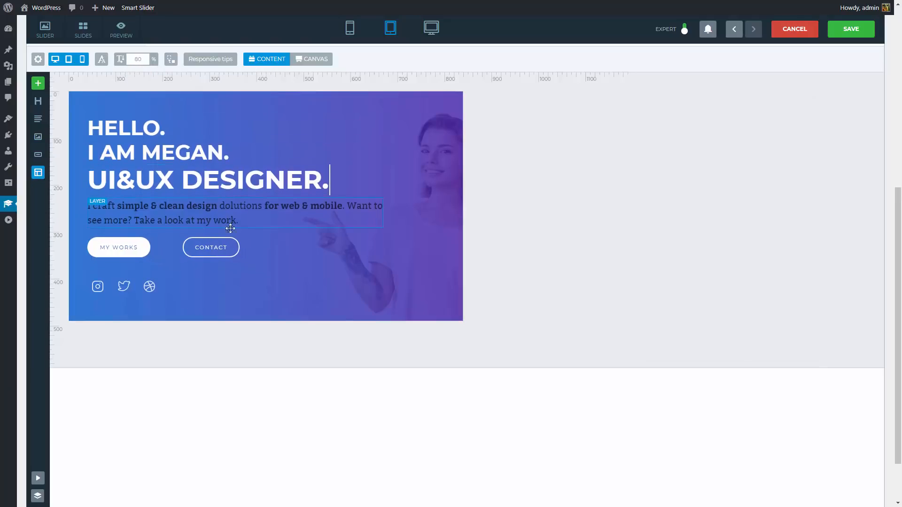
left_click_drag(261, 248, 236, 248)
Reduce the space below the tablet button row and widen the content layer to the full slide width
left_click(220, 264)
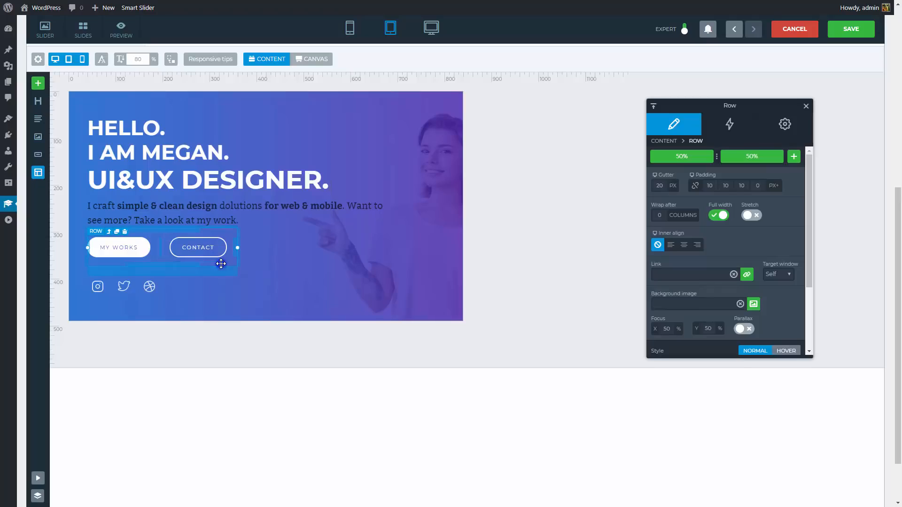
left_click_drag(219, 274, 222, 270)
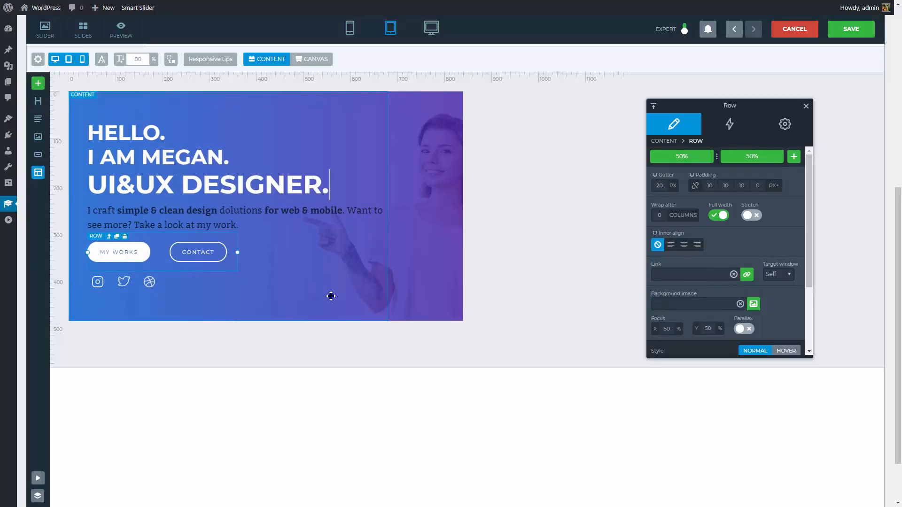
left_click(331, 296)
left_click_drag(387, 206, 445, 198)
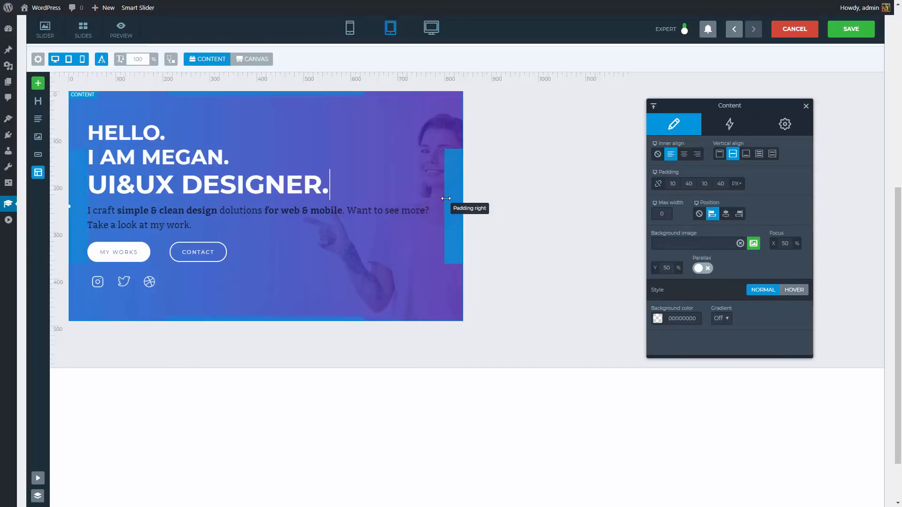
In the mobile view, reduce the font size scaling of the headings, animated heading, description text and buttons
left_click(350, 29)
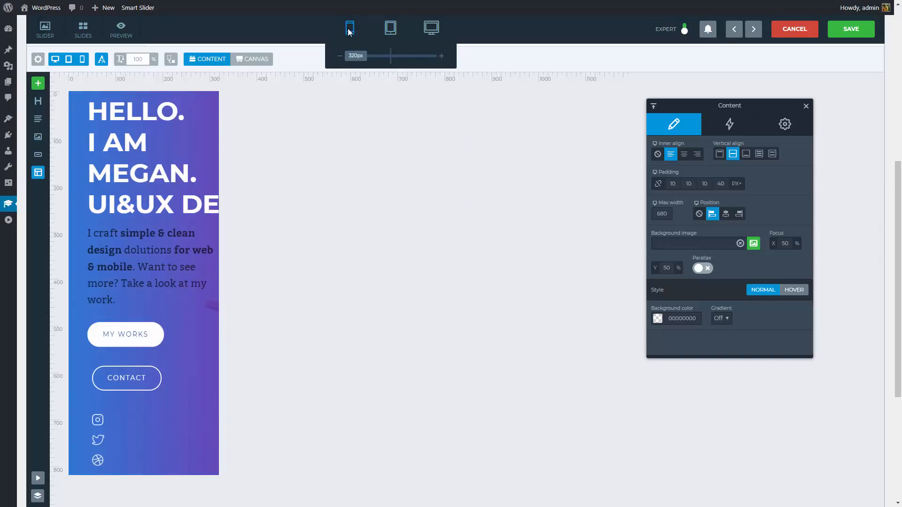
mouse_move(126, 72)
left_click_drag(127, 71, 123, 72)
left_click(139, 109)
mouse_move(135, 62)
left_click(149, 136)
left_click(141, 162)
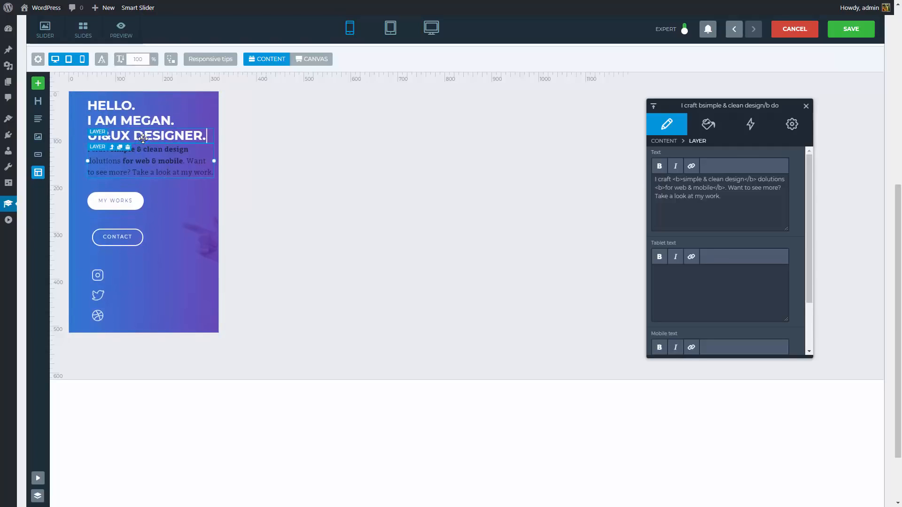
For mobile, set the button row's column wrapping and gutter to 0, its maximum width to 265 px, and its top and bottom padding to 0
left_click(146, 181)
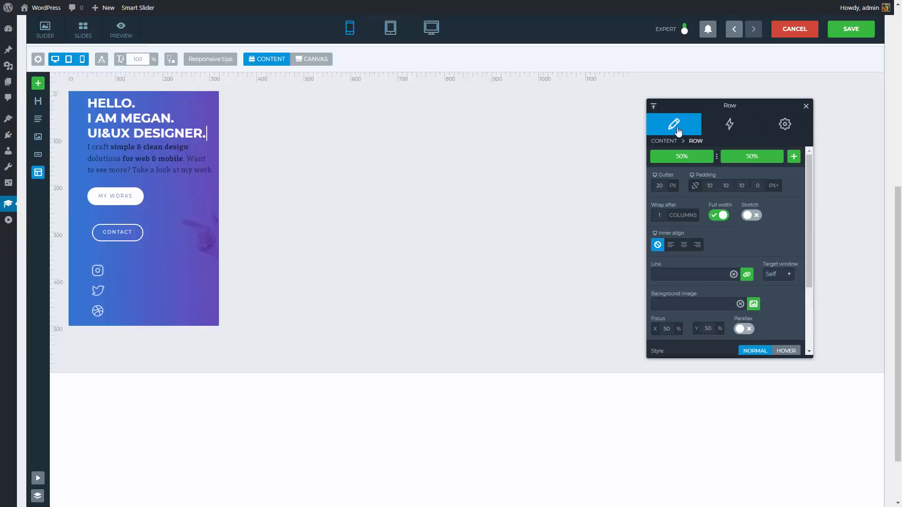
left_click_drag(698, 108, 323, 118)
mouse_move(286, 232)
left_click_drag(284, 235, 275, 207)
mouse_move(283, 192)
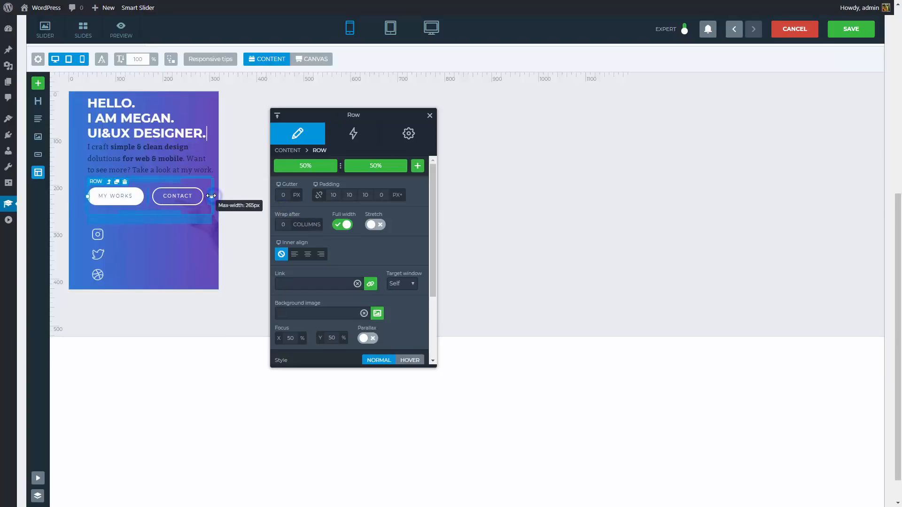
left_click_drag(171, 182, 172, 177)
left_click_drag(169, 209, 167, 207)
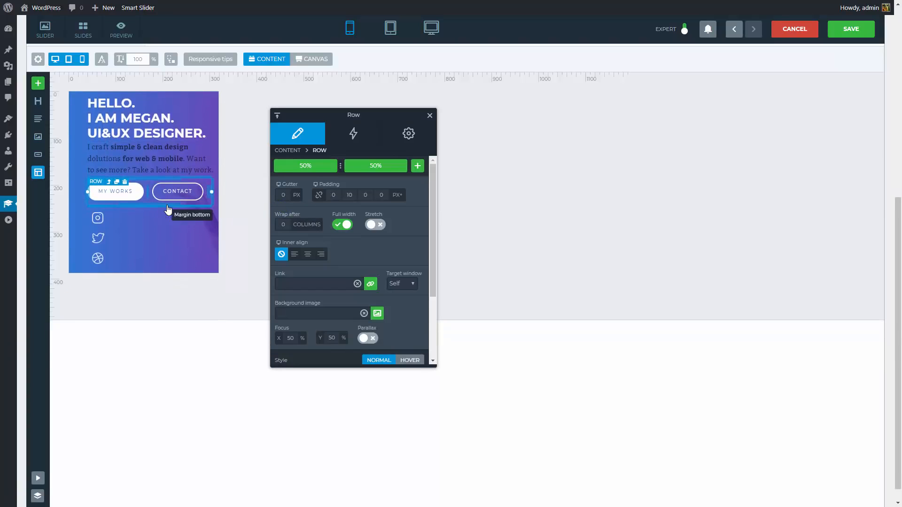
Set the social icon row to wrap after 0 columns on mobile and narrow its maximum width
left_click(146, 230)
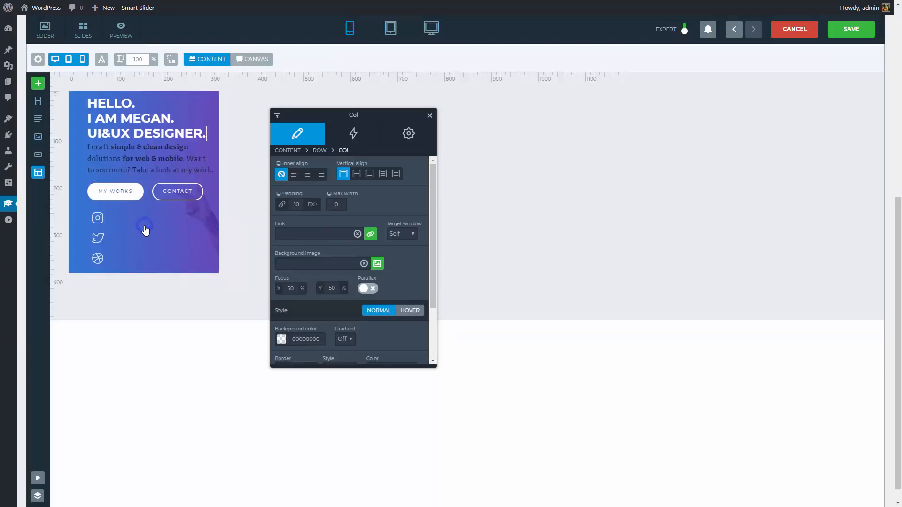
left_click(319, 151)
left_click(288, 224)
left_click_drag(284, 236, 281, 237)
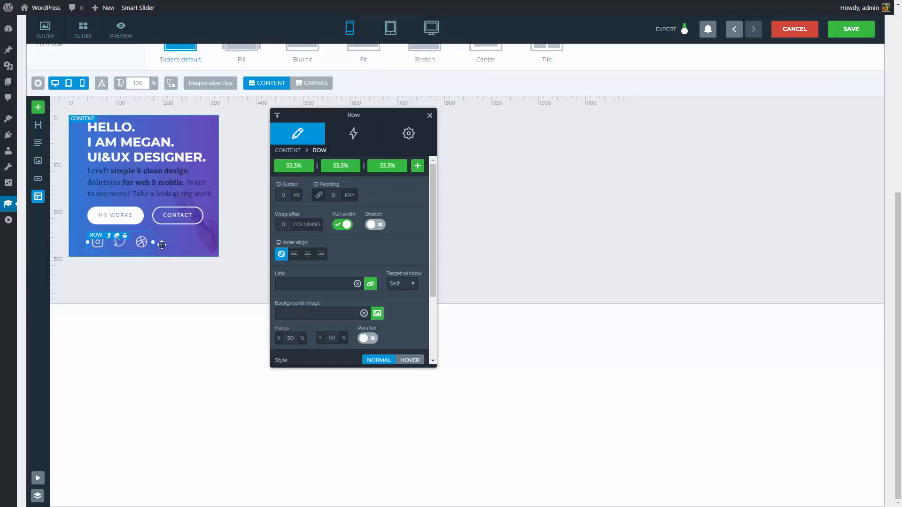
Adjust the content layer's right padding on mobile and increase its top and bottom padding
left_click(178, 245)
left_click_drag(217, 172, 214, 172)
left_click_drag(180, 128, 175, 146)
left_click_drag(172, 276, 172, 299)
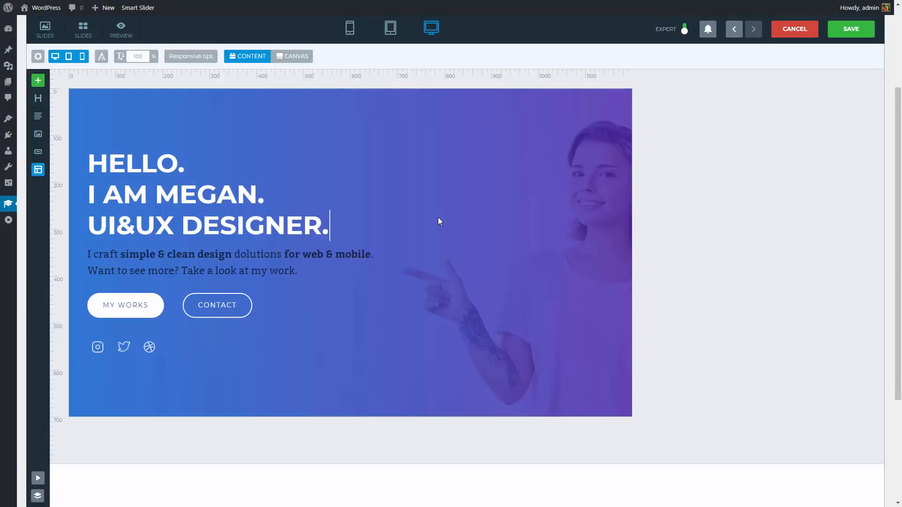
Give the HELLO heading a Left fade incoming animation with a horizontal offset of 50 px
left_click(314, 164)
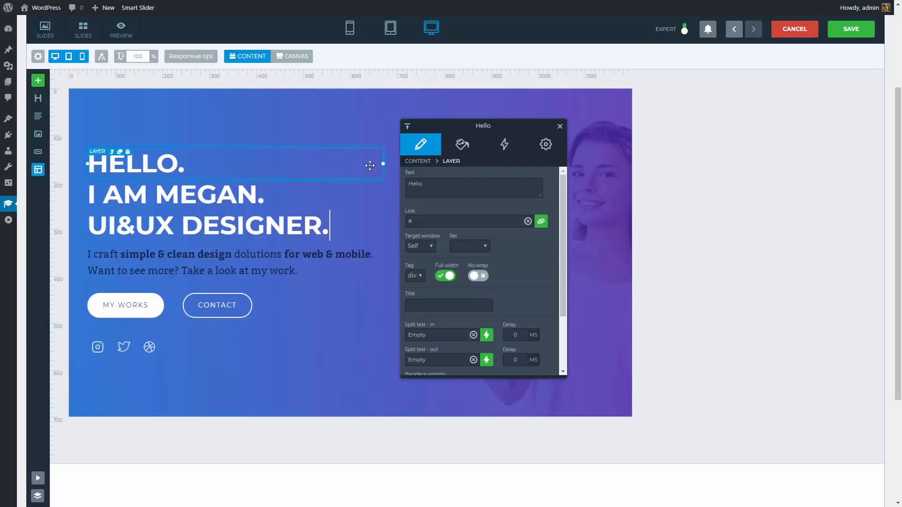
left_click(495, 152)
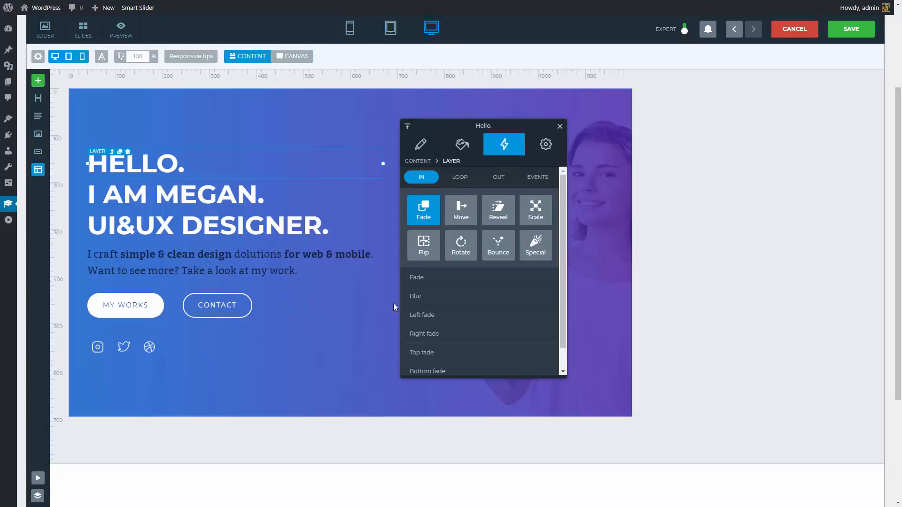
left_click(418, 315)
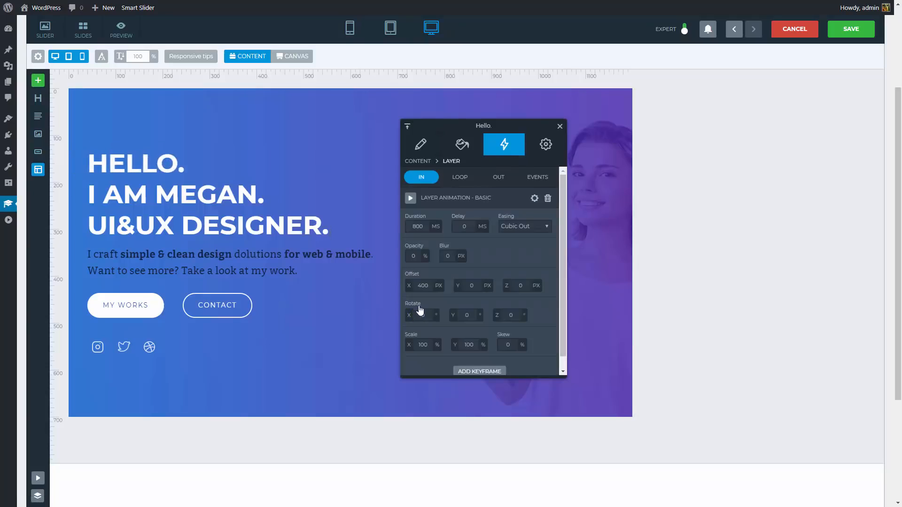
left_click(423, 286)
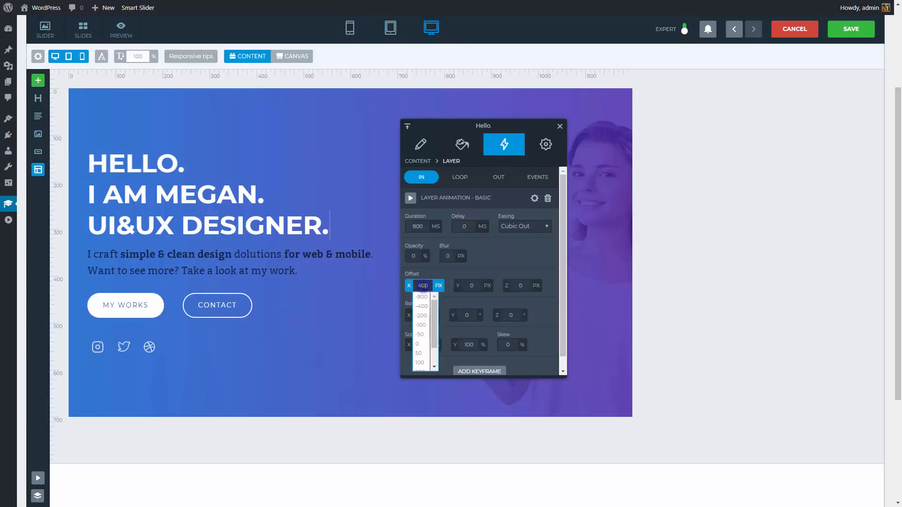
left_click(420, 353)
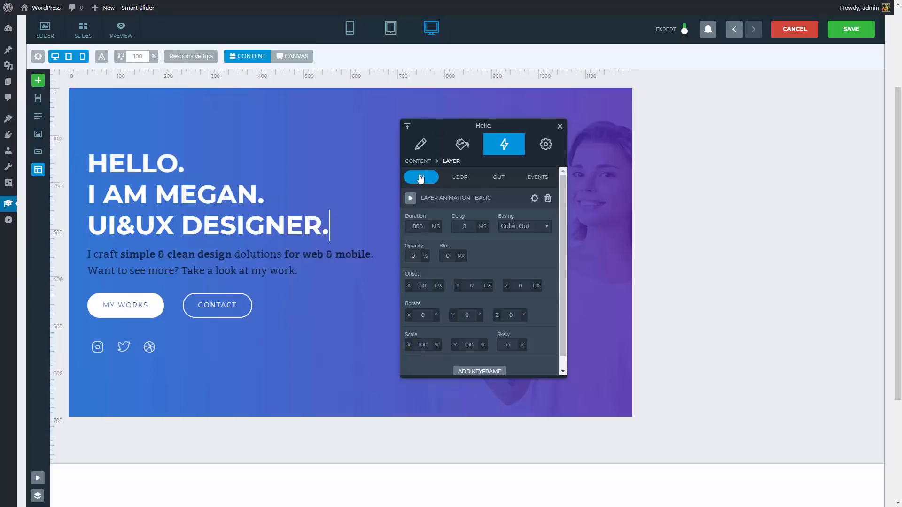
Extend the HELLO heading's incoming animation to 1500 ms on the timeline
left_click(408, 126)
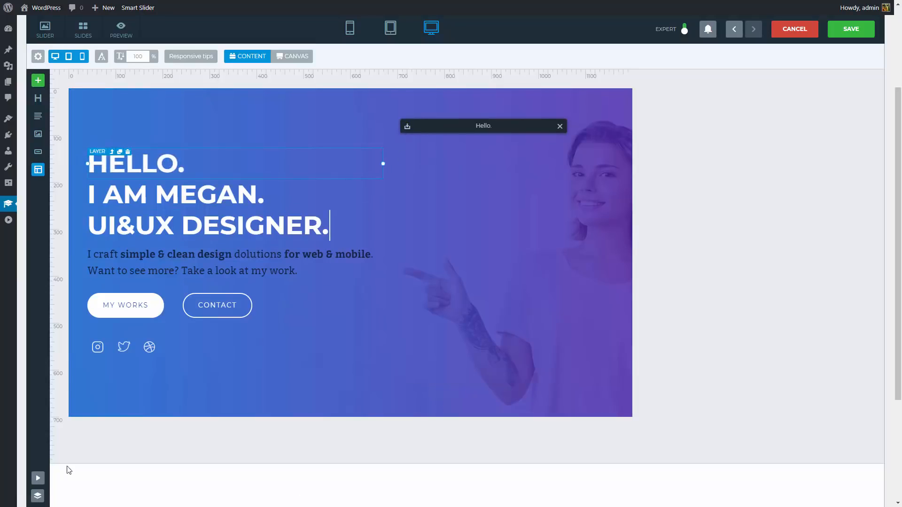
left_click(38, 496)
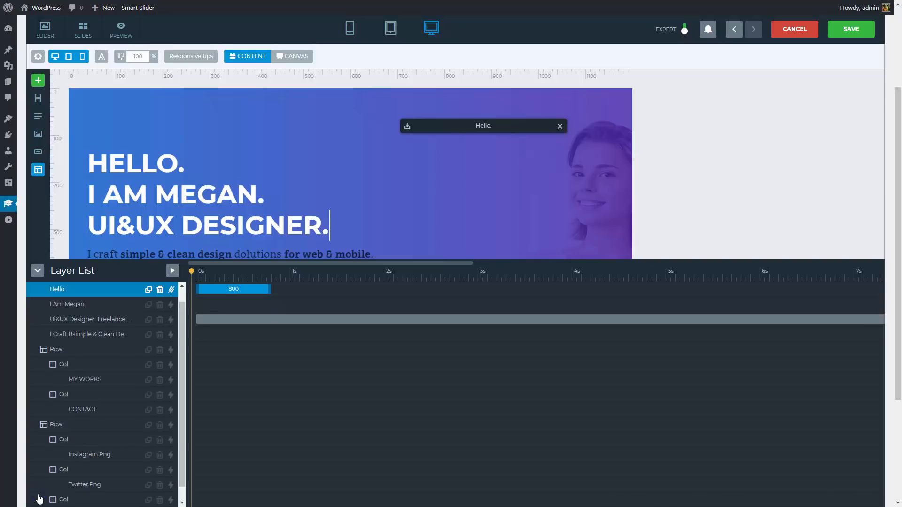
left_click_drag(271, 286, 336, 290)
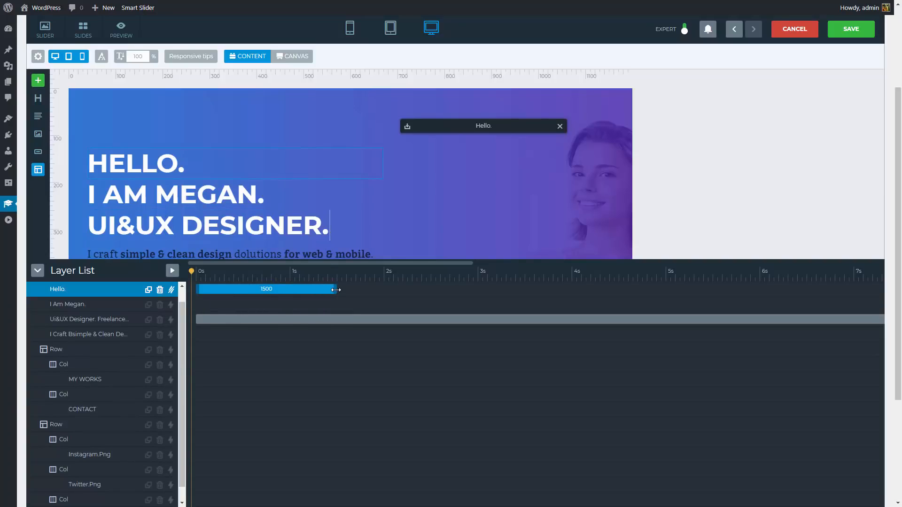
Copy the HELLO heading's animation to the second heading, the animated UI&UX Designer heading and the description text
right_click(111, 295)
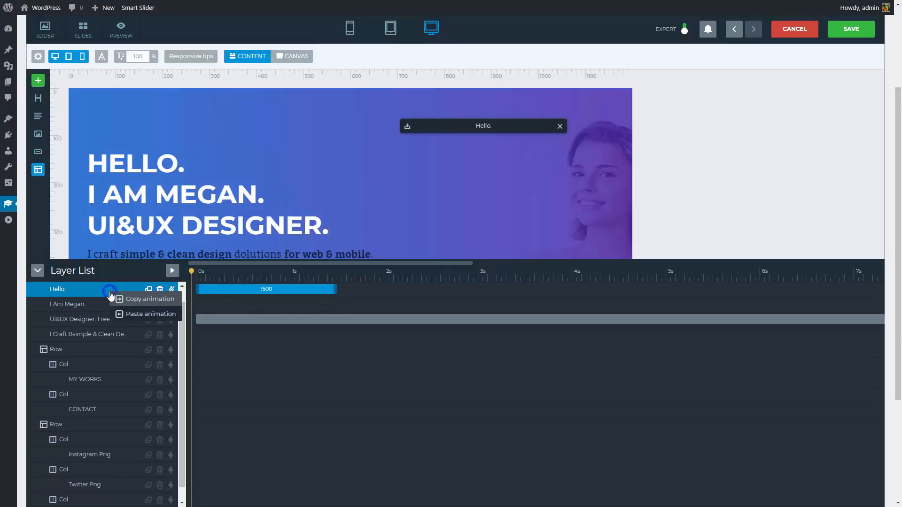
left_click(120, 299)
right_click(115, 304)
left_click(122, 311)
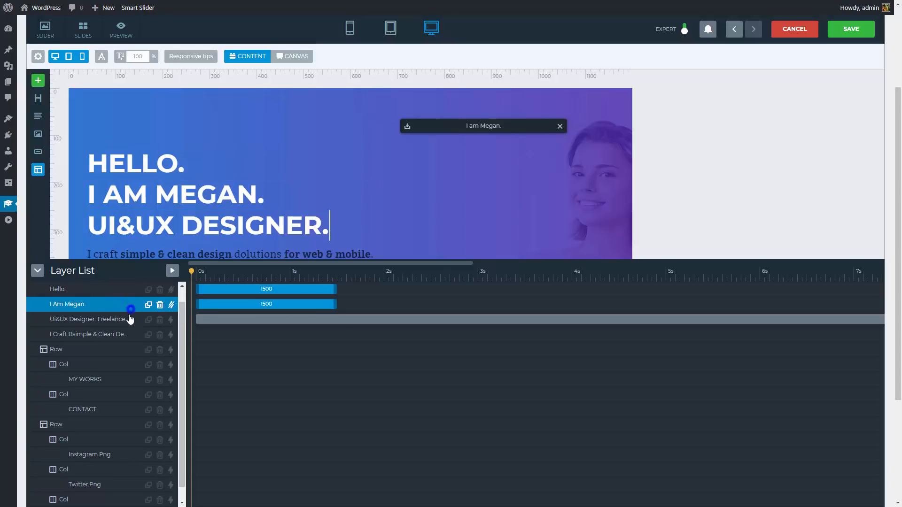
right_click(115, 319)
left_click(125, 326)
right_click(115, 334)
left_click(126, 341)
Paste the copied animation onto the MY WORKS and CONTACT buttons and the Instagram, Twitter and Dribbble icons
right_click(117, 379)
left_click(131, 388)
right_click(118, 409)
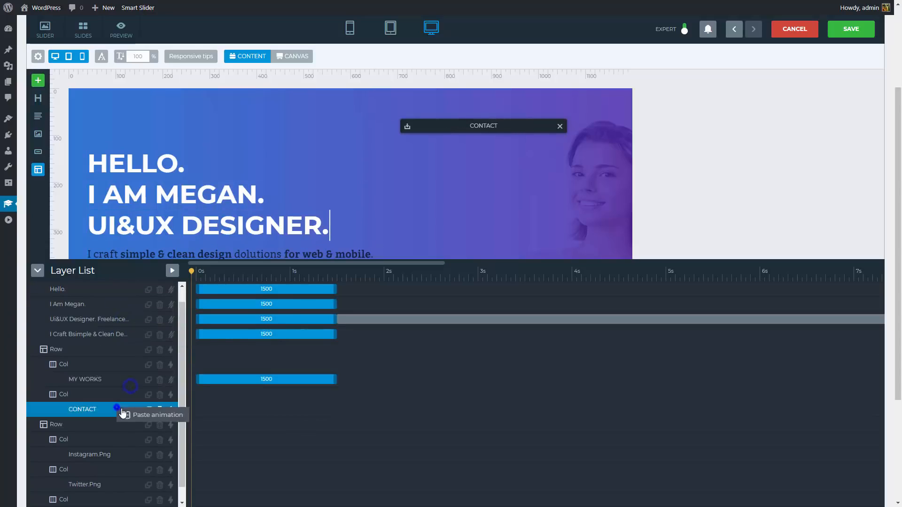
left_click(126, 417)
right_click(117, 454)
left_click(126, 461)
right_click(123, 484)
left_click(126, 491)
scroll(124, 490, "down", 1)
right_click(118, 501)
left_click(128, 505)
Delay the animations of the second heading to 500 ms, the animated heading to 800 ms and the description text to 1400 ms
scroll(143, 470, "up", 2)
left_click_drag(266, 304, 313, 319)
left_click_drag(282, 334, 357, 334)
left_click_drag(287, 348, 419, 350)
Delay the button animations to 2900 and 3100 ms, Instagram to 3300 ms, Twitter to 3500 ms and Dribbble after them, and play the result
left_click_drag(282, 394, 556, 394)
left_click_drag(306, 424, 597, 424)
scroll(606, 469, "down", 1)
left_click_drag(295, 469, 623, 469)
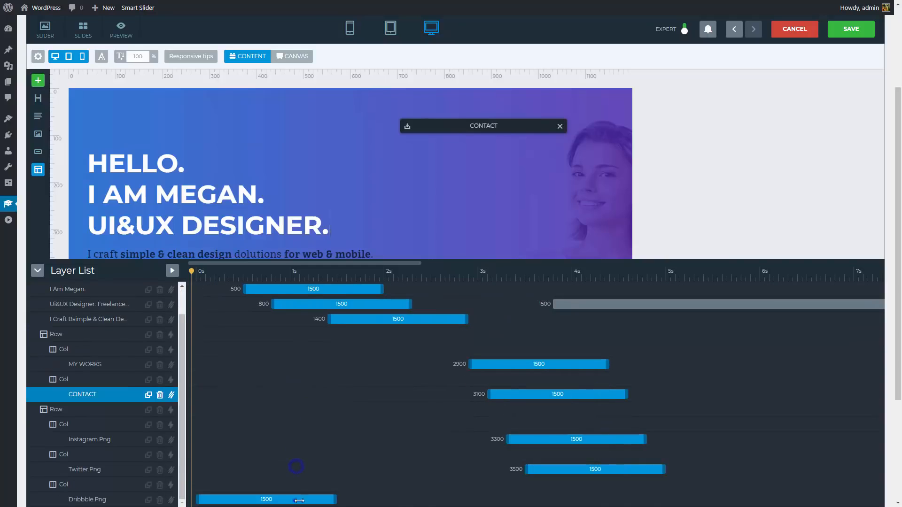
left_click_drag(292, 501, 638, 502)
left_click(37, 270)
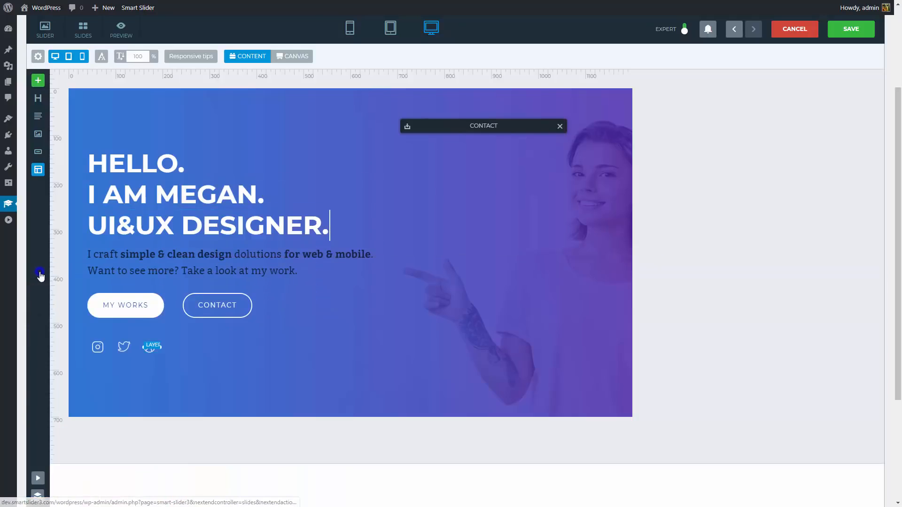
left_click(40, 480)
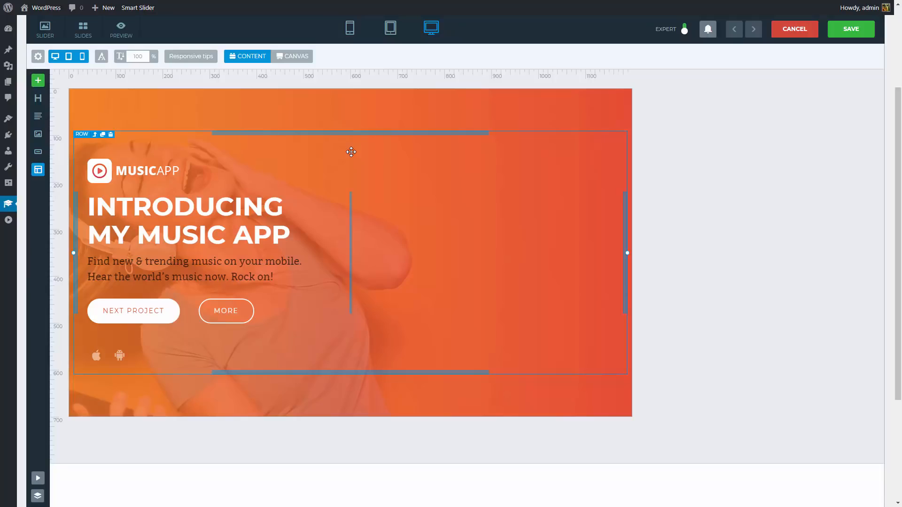
Add an image layer with iphone.png to the empty column of the music app slide
left_click_drag(38, 134, 474, 234)
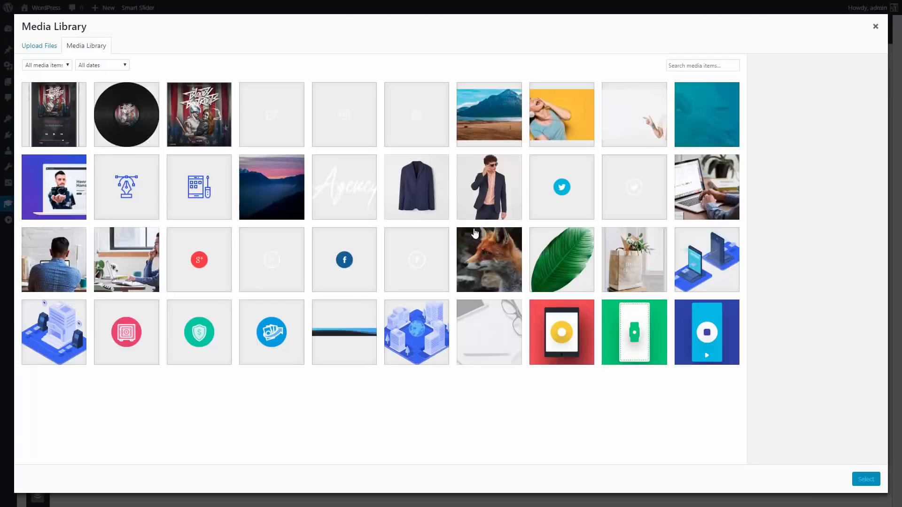
left_click(52, 114)
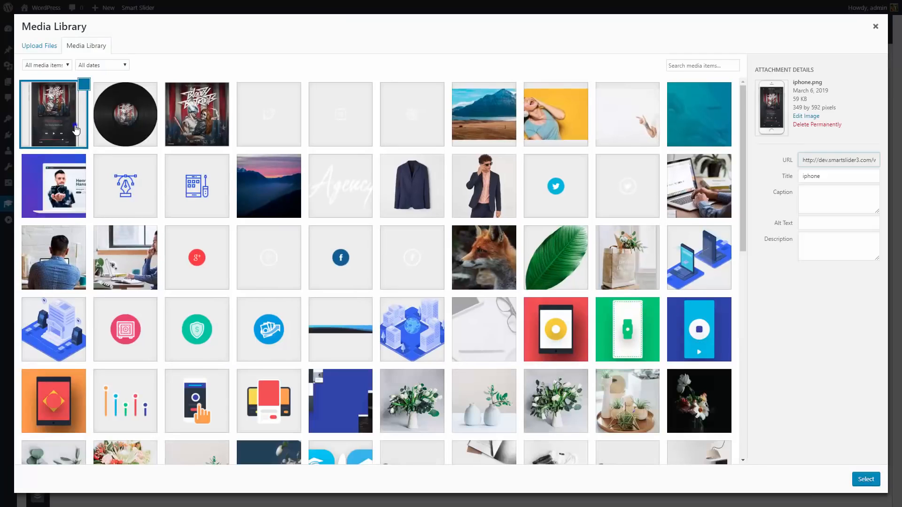
left_click(858, 480)
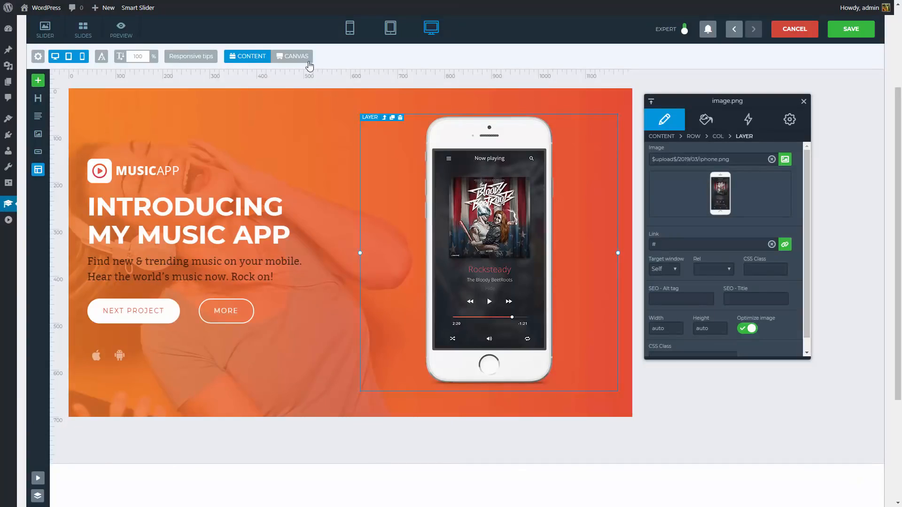
In Canvas mode, add an image layer over the phone and set its image to album.png
left_click(304, 60)
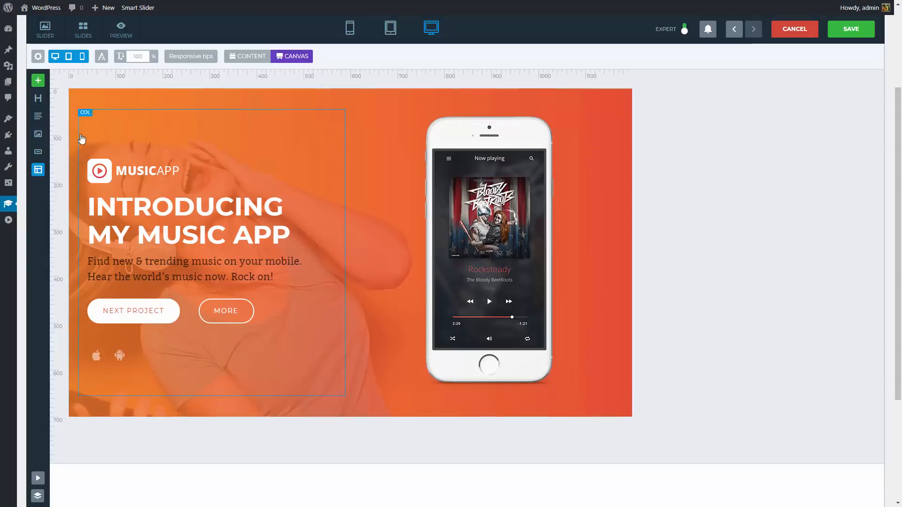
left_click(390, 142)
double_click(463, 249)
left_click(197, 113)
left_click(861, 481)
Add a second canvas image layer with bakelit.png, and spread the record and the album cover to opposite sides of the phone
left_click_drag(38, 133, 500, 234)
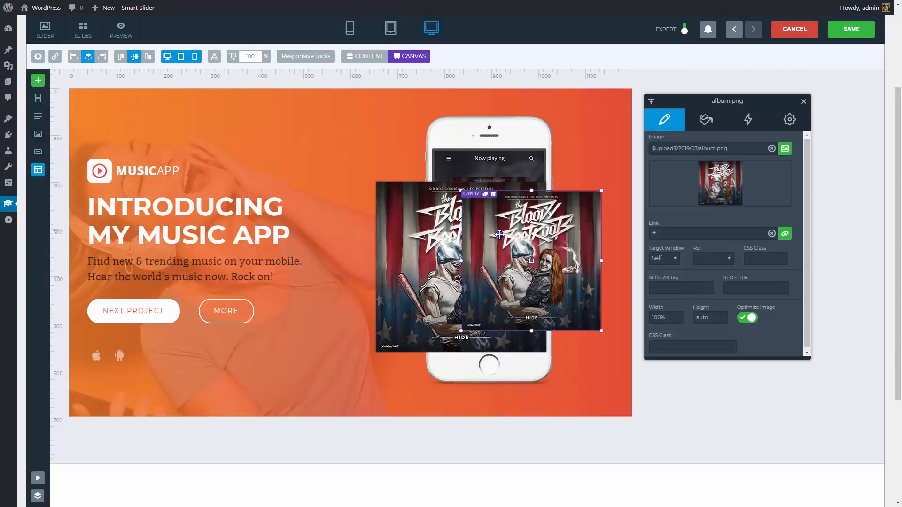
double_click(500, 235)
left_click(136, 125)
left_click(866, 479)
left_click_drag(522, 278, 543, 280)
left_click_drag(441, 263, 397, 254)
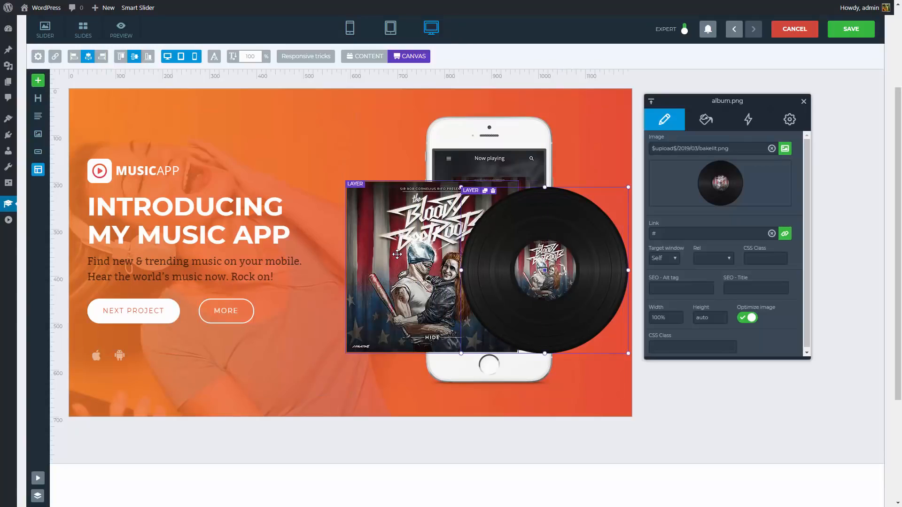
Reorder the layers so Content is on top, followed by the album cover, with the record beneath it
left_click(38, 496)
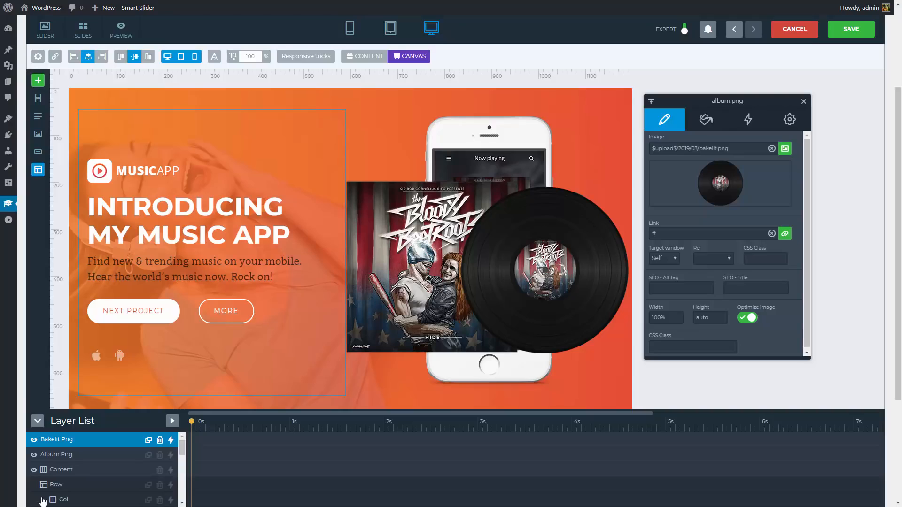
left_click_drag(120, 442, 118, 463)
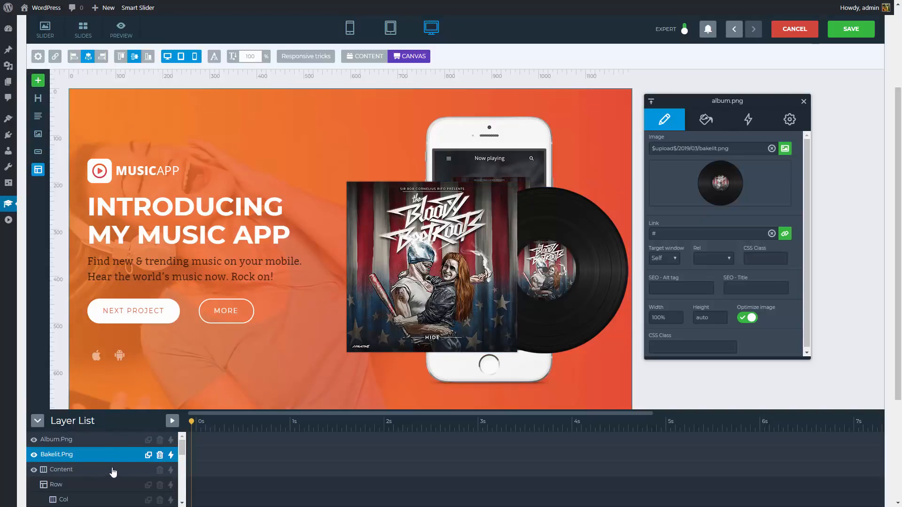
left_click_drag(110, 476, 112, 439)
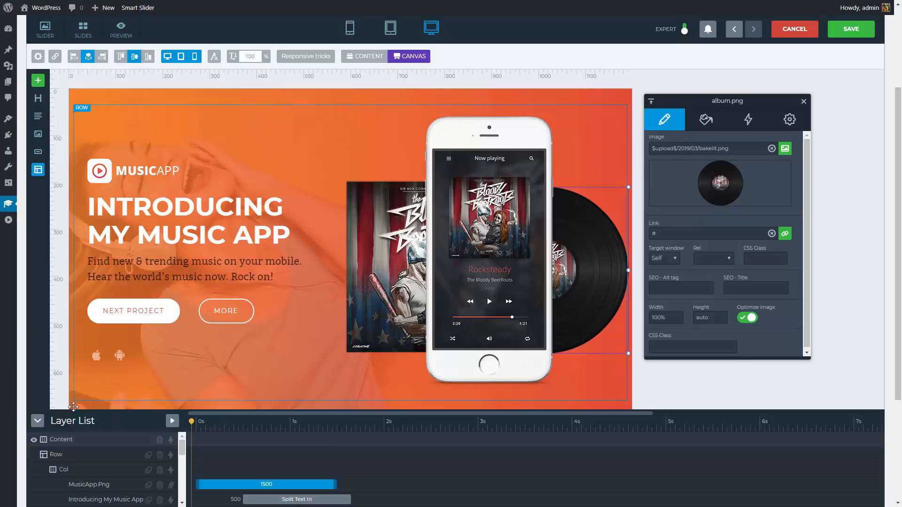
Hide the content layer temporarily, move the album cover and record slightly closer together, and show the content again
left_click(34, 441)
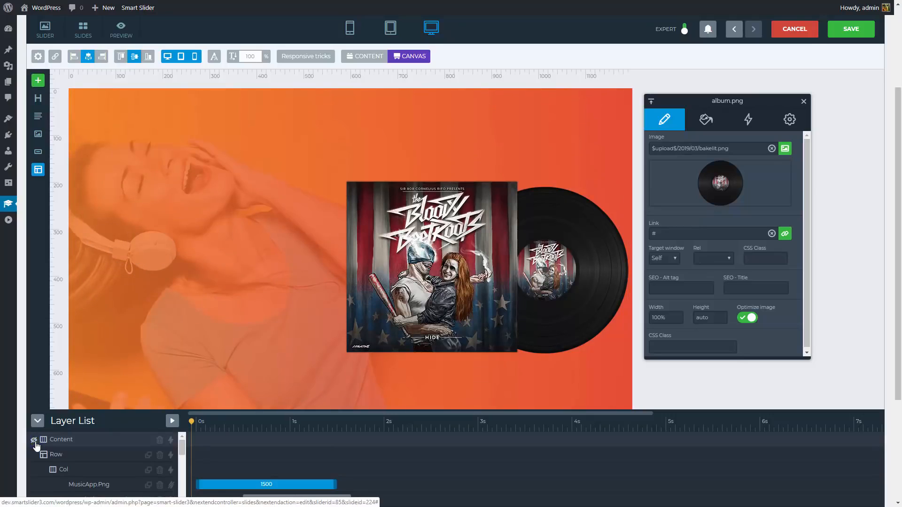
left_click_drag(422, 278, 434, 278)
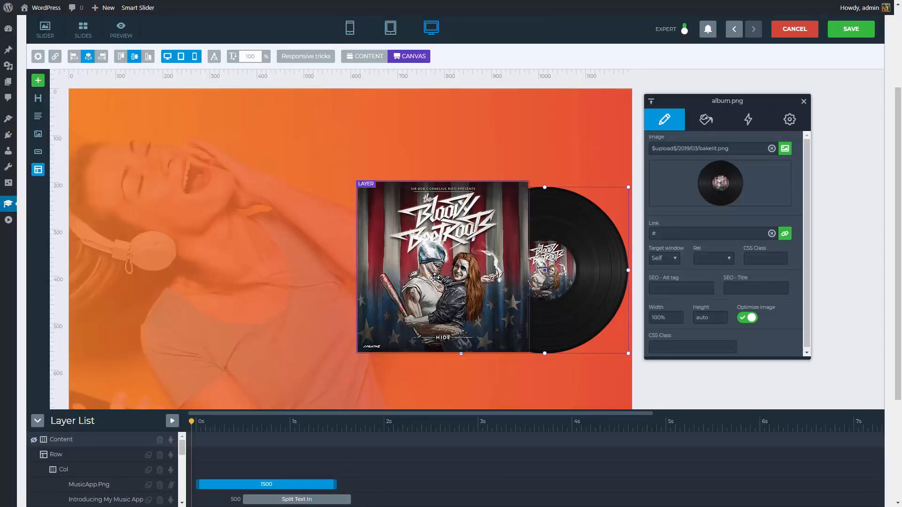
left_click_drag(568, 272, 563, 271)
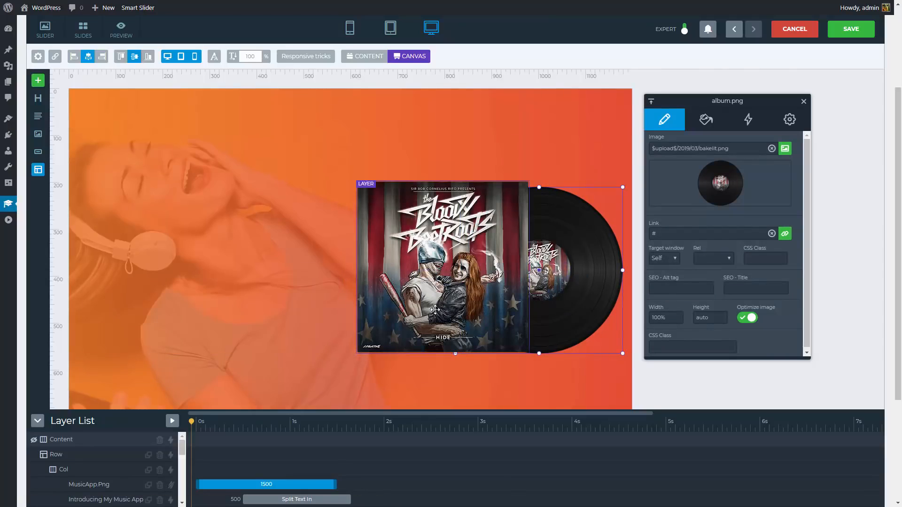
left_click(35, 440)
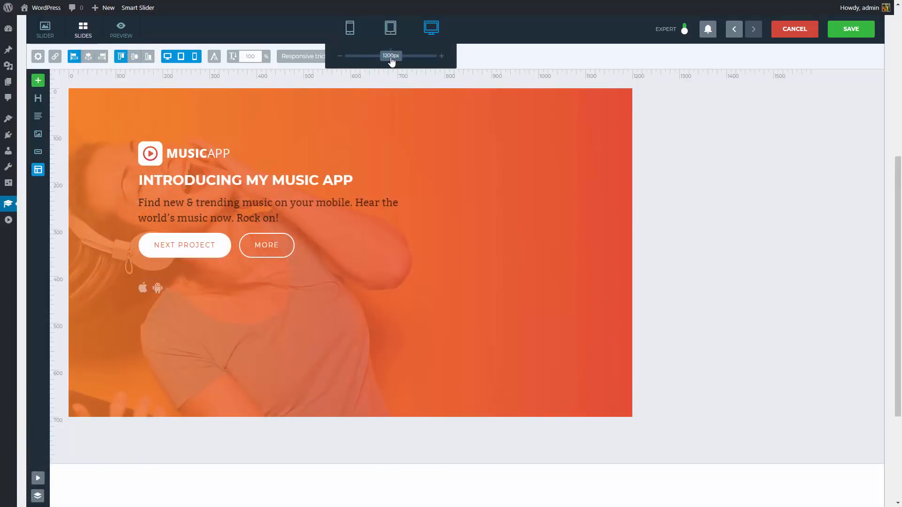
Compare how the canvas and content versions of the music app slide adapt to narrower screen widths
left_click_drag(391, 60, 368, 59)
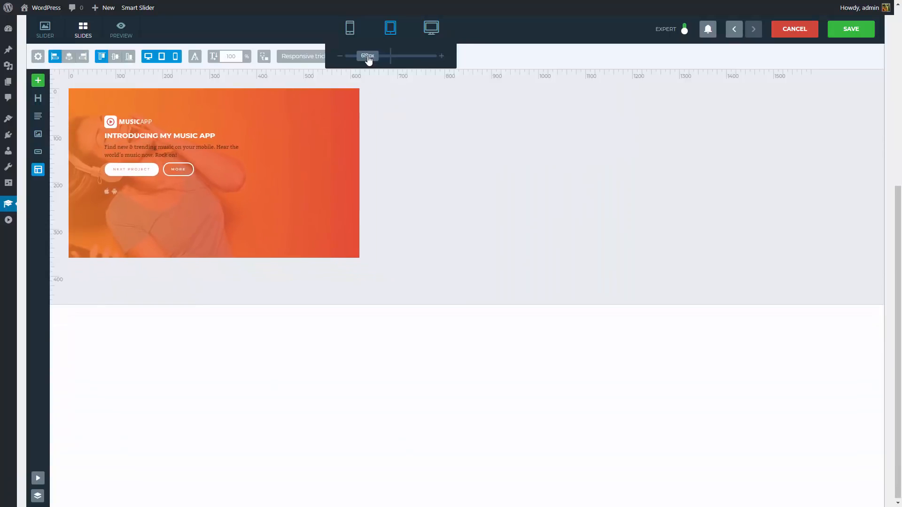
left_click_drag(368, 59, 372, 58)
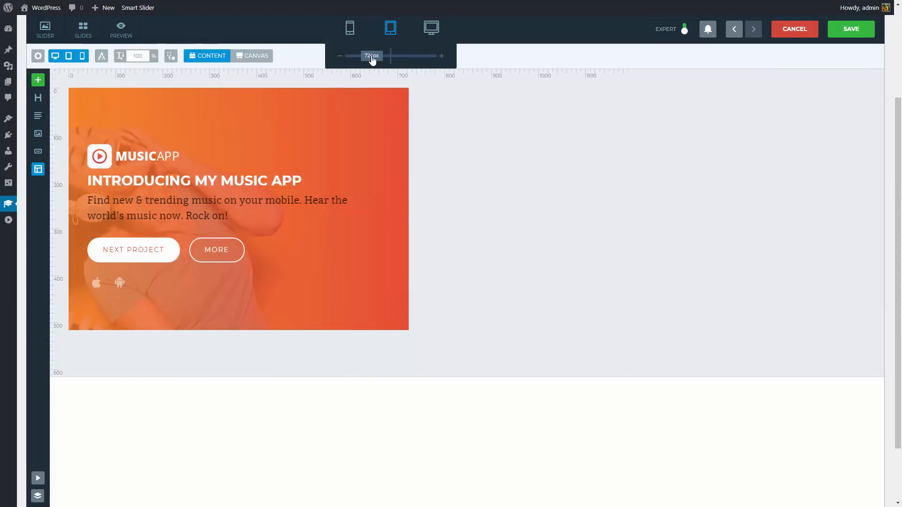
left_click_drag(371, 59, 355, 65)
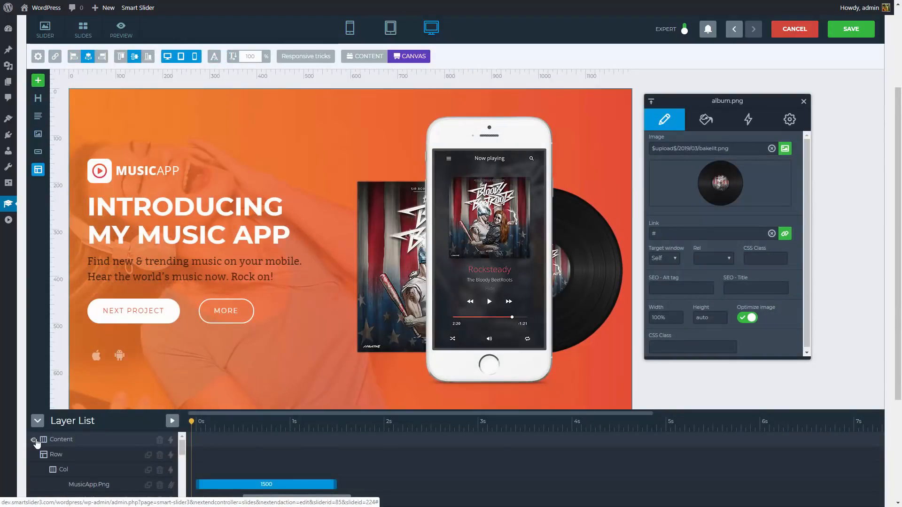
Close the layer list and check how the phone, album cover and record behave at tablet and mobile widths
left_click(40, 425)
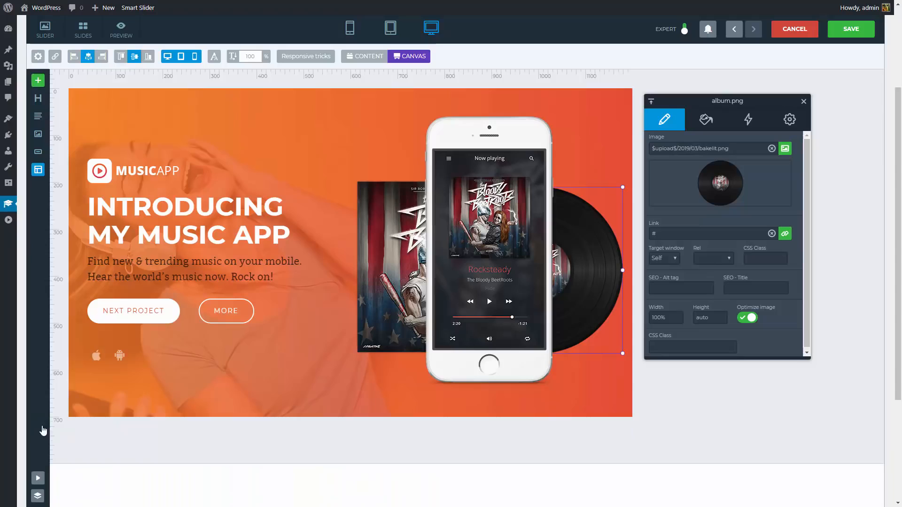
mouse_move(438, 31)
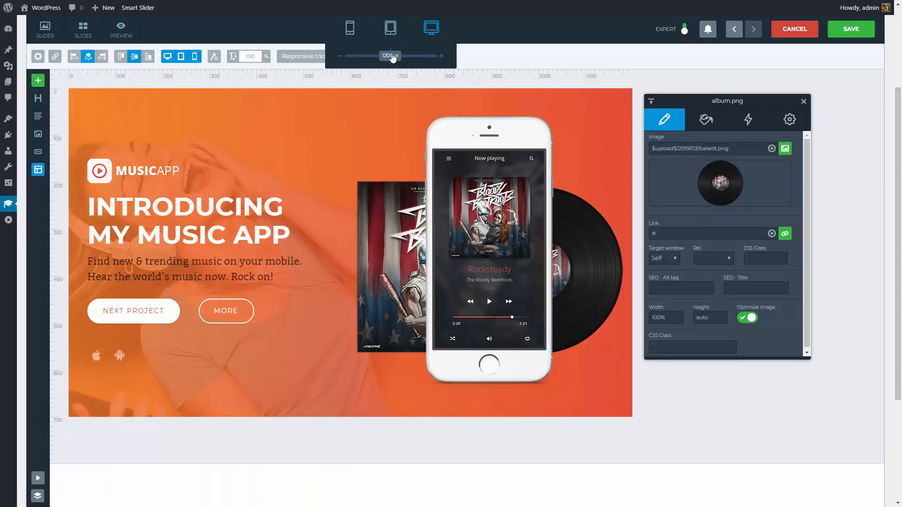
left_click_drag(390, 56, 367, 65)
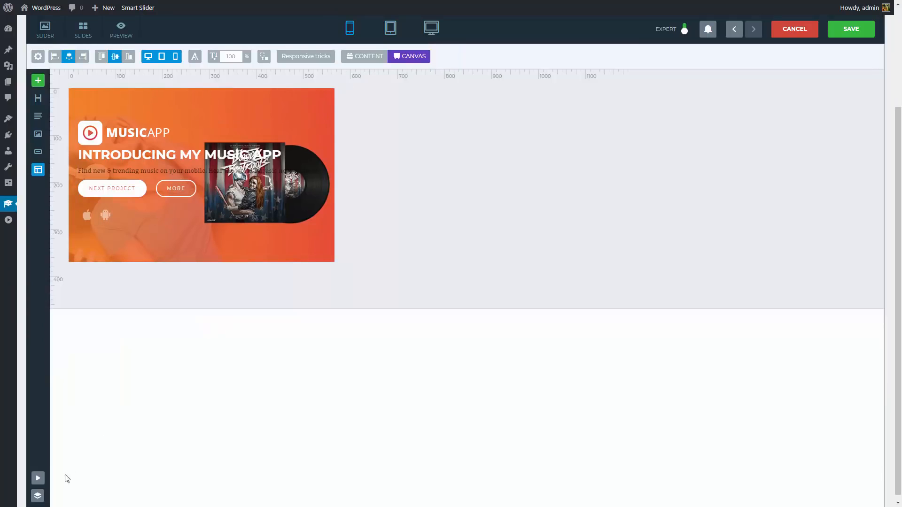
Hide the record (Bakelit.png) and album cover (Album.png) layers on mobile in the music app slide
left_click(38, 496)
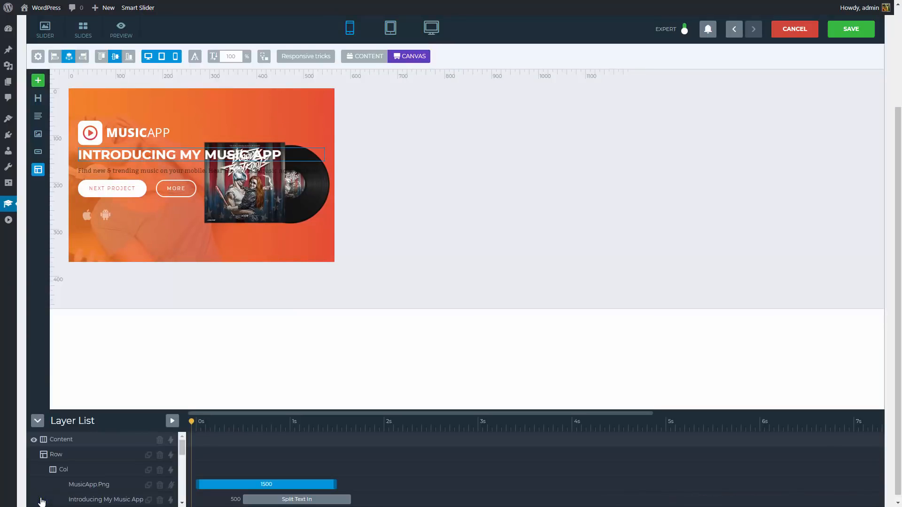
left_click_drag(181, 449, 180, 499)
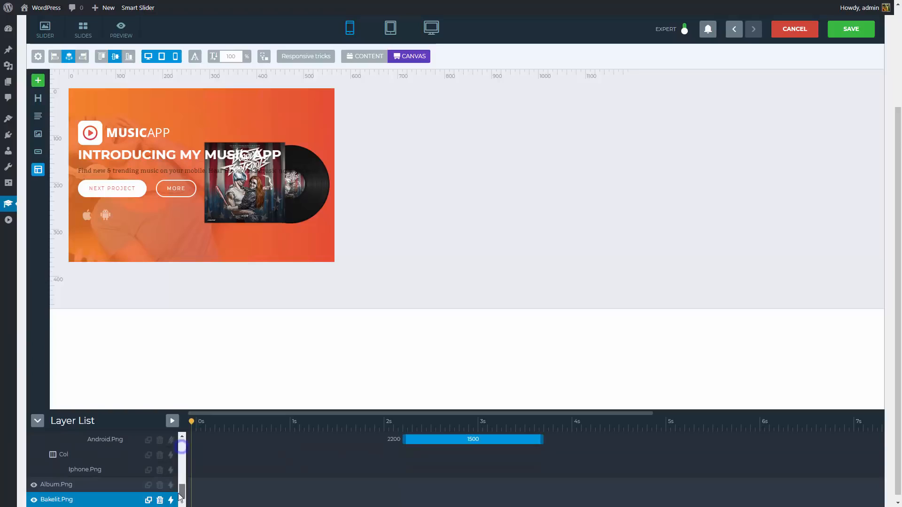
left_click(108, 499)
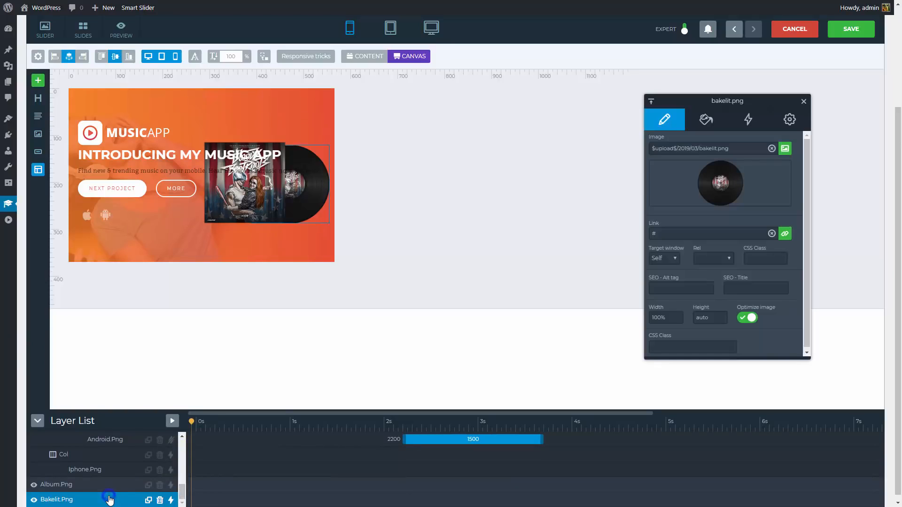
left_click(175, 58)
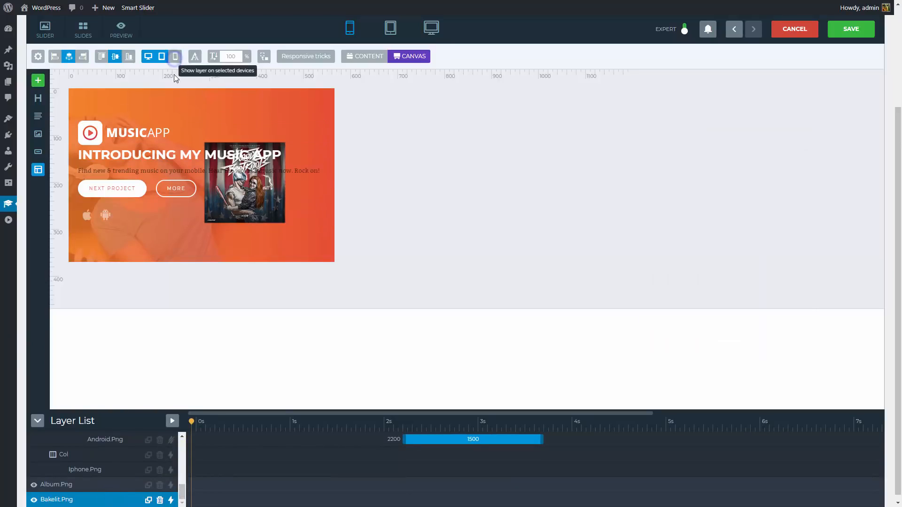
left_click(112, 479)
left_click(175, 57)
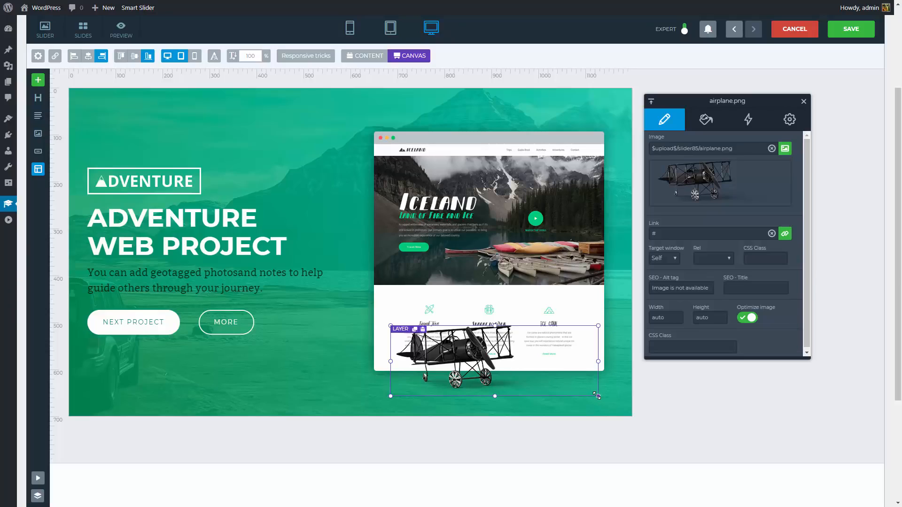
Move the airplane image to the lower right corner of the website mockup and check the adventure slide at narrower widths
left_click_drag(474, 360, 566, 371)
mouse_move(429, 27)
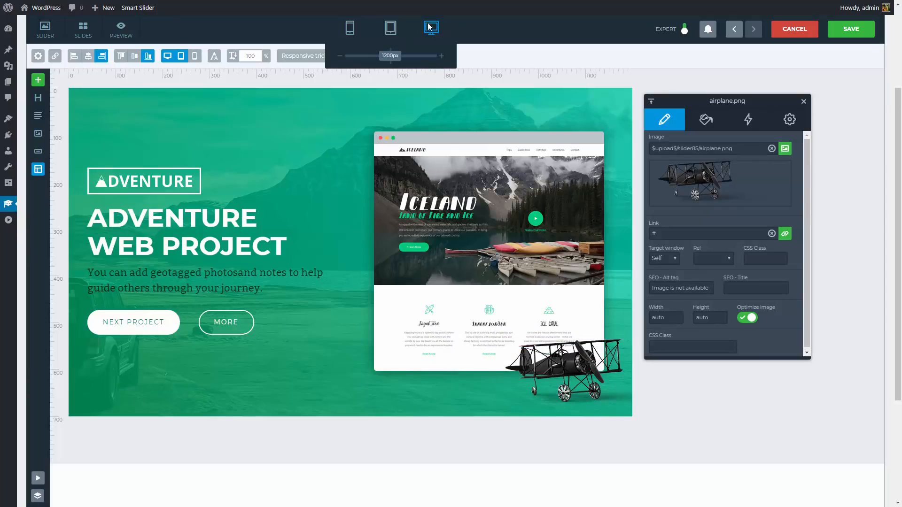
left_click_drag(393, 58, 371, 67)
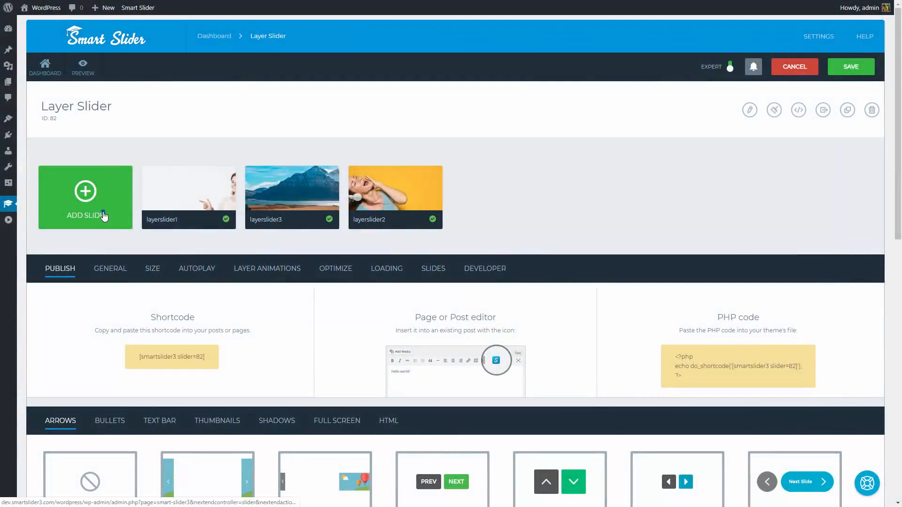
left_click(103, 212)
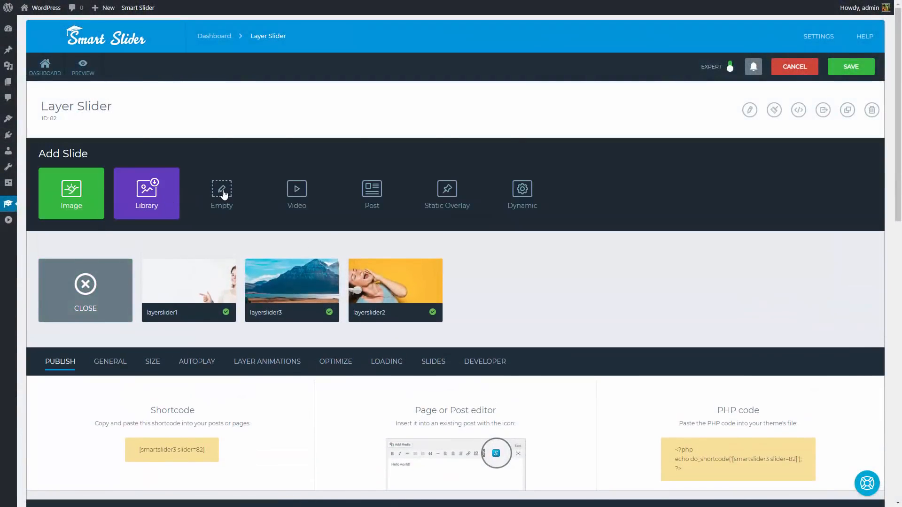
left_click(222, 191)
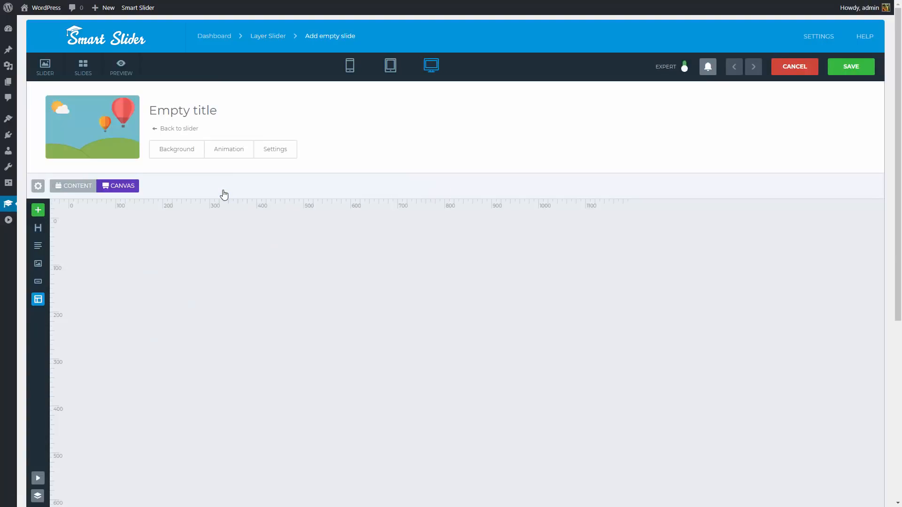
left_click(193, 155)
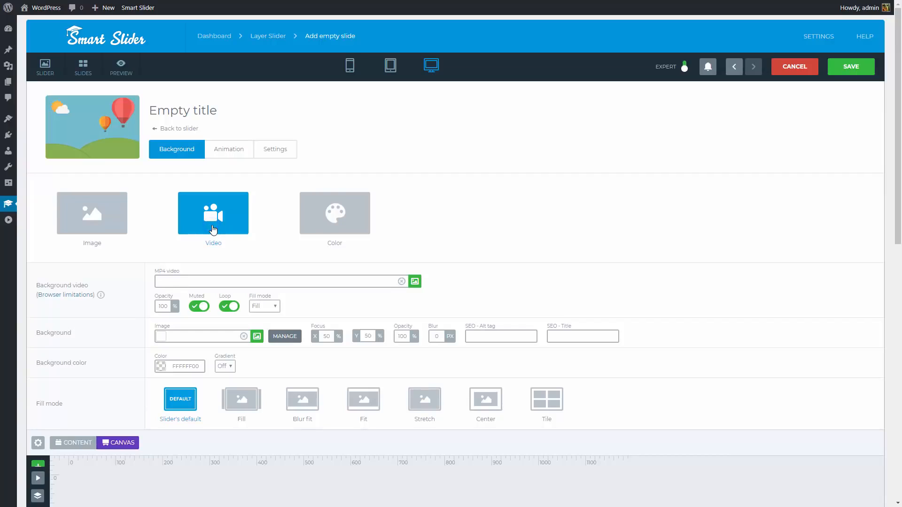
left_click(203, 282)
right_click(203, 282)
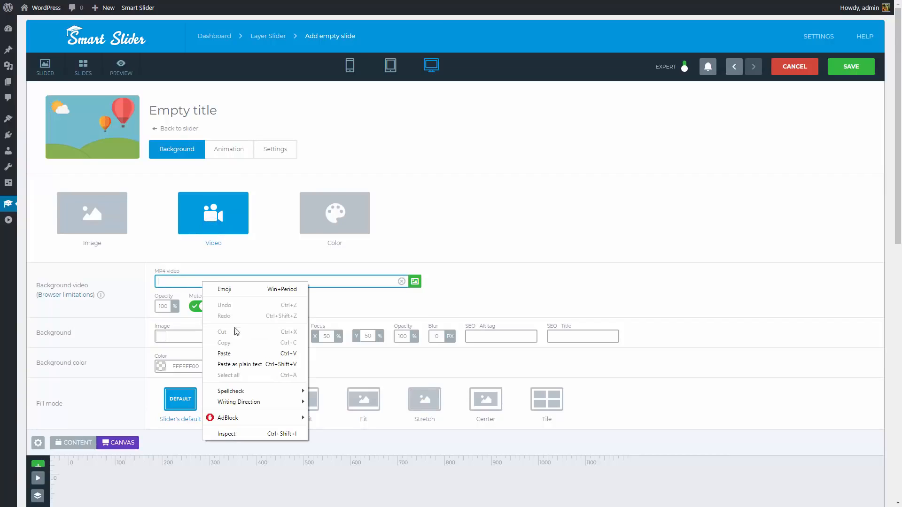
left_click(235, 353)
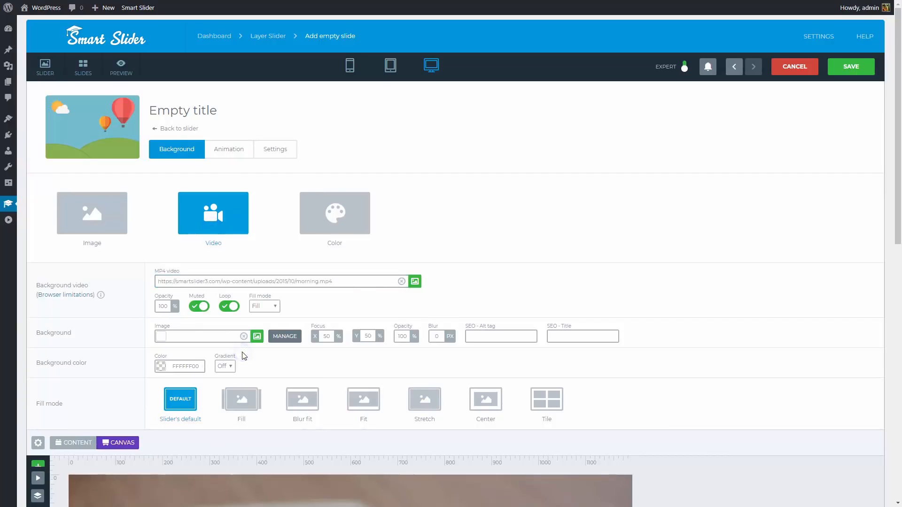
scroll(244, 355, "down", 7)
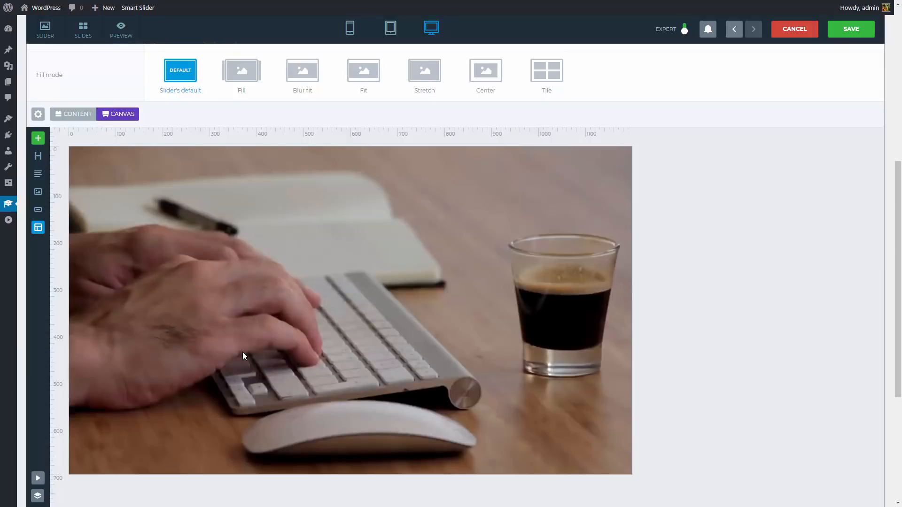
scroll(243, 351, "up", 4)
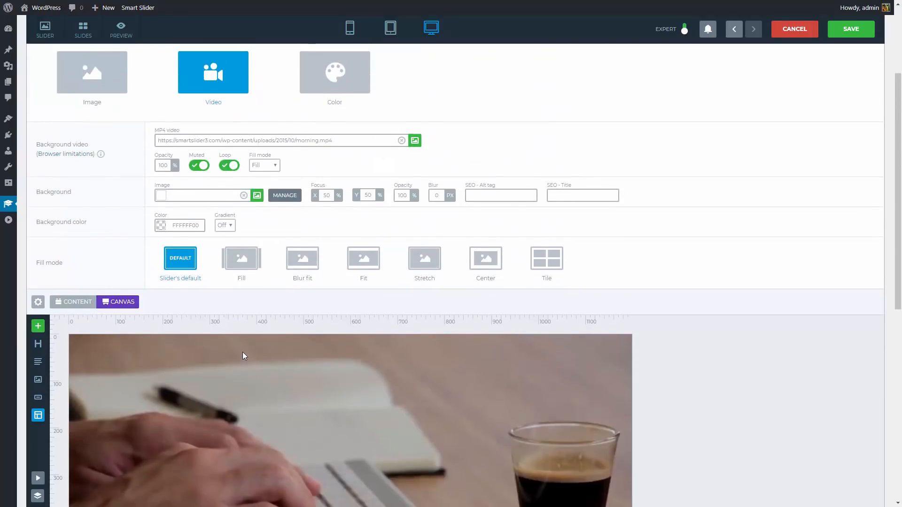
Set fallback1.jpg from the media library as the background image of the video slide
left_click(257, 195)
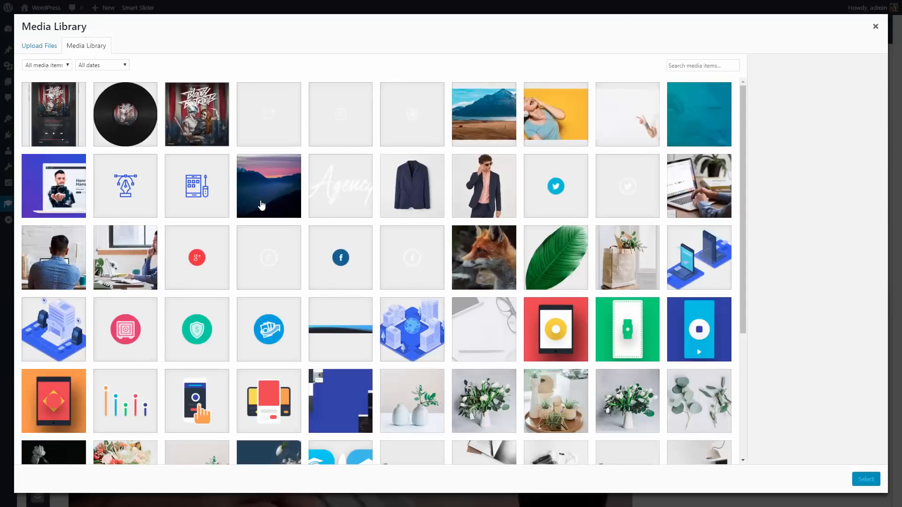
left_click(695, 135)
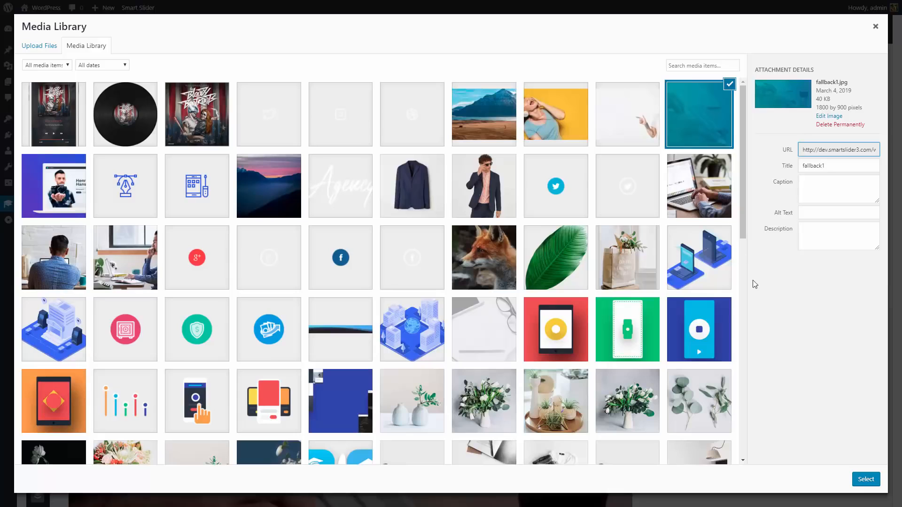
left_click(859, 477)
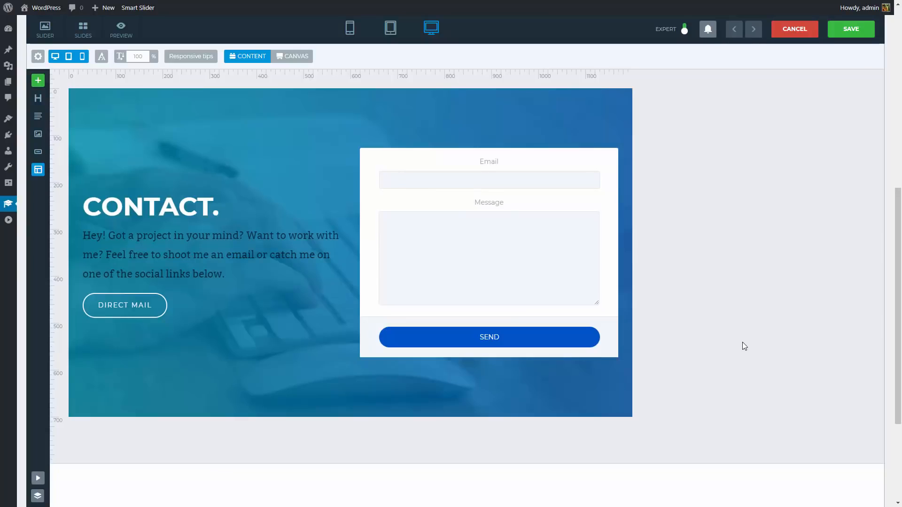
left_click(614, 295)
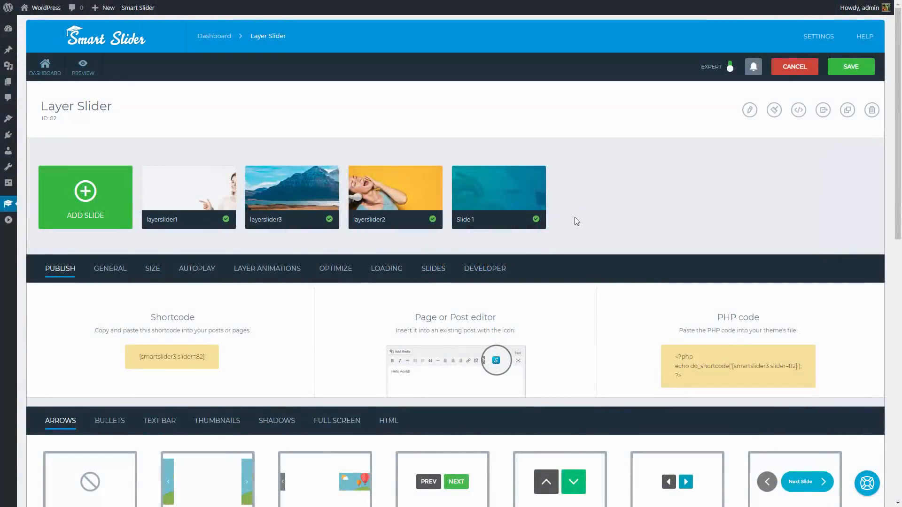
Enable bullets for the slider using the square numbered design
left_click(116, 424)
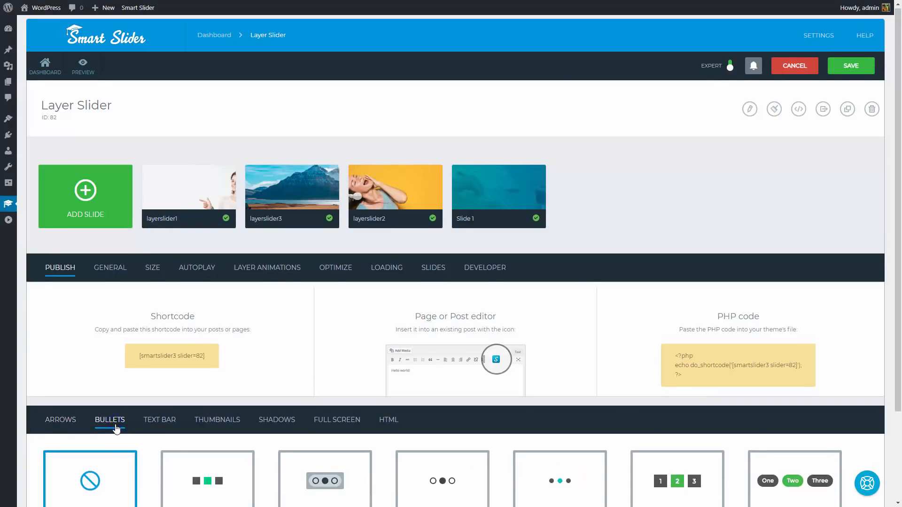
scroll(126, 426, "down", 2)
left_click(648, 382)
scroll(649, 387, "down", 5)
Make the normal background color of the numbered bullets' dot style fully transparent (00000000)
left_click(255, 347)
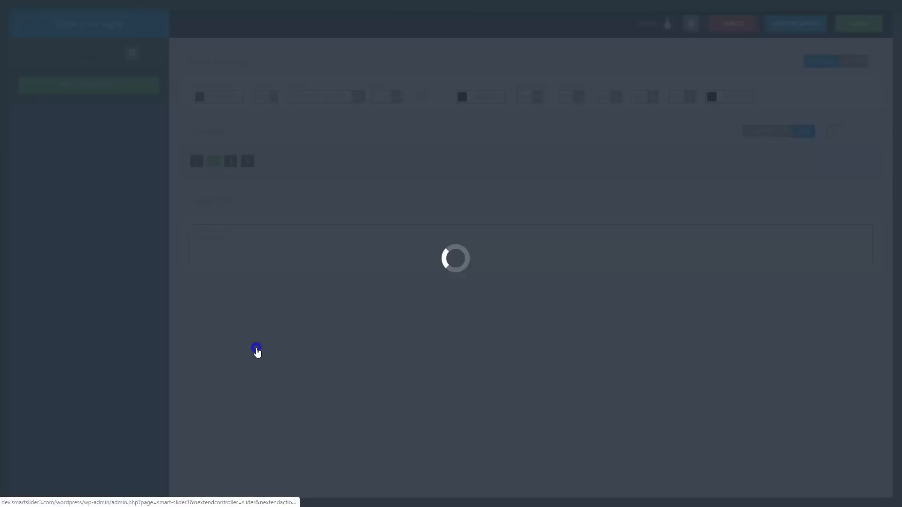
left_click(199, 96)
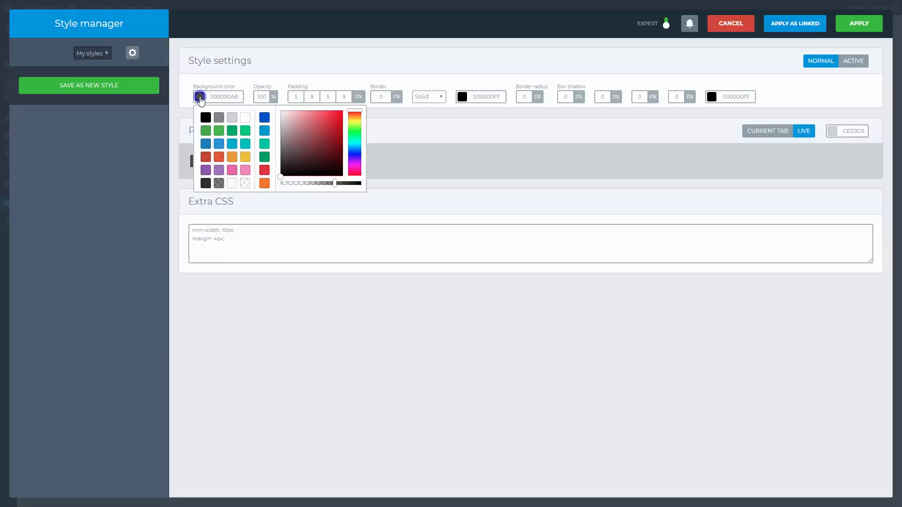
left_click_drag(298, 183, 282, 190)
left_click(293, 202)
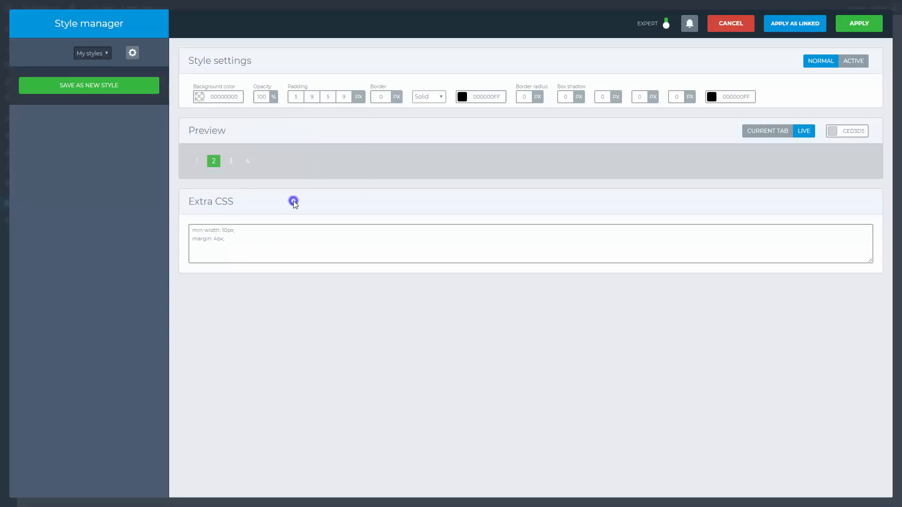
Set the left and right padding of the bullets to 6 px
left_click(310, 96)
type("6")
left_click(345, 98)
type("6")
left_click(376, 122)
Give the bullets a 2 px solid border with the fully transparent color 00000000
left_click(381, 97)
type("2")
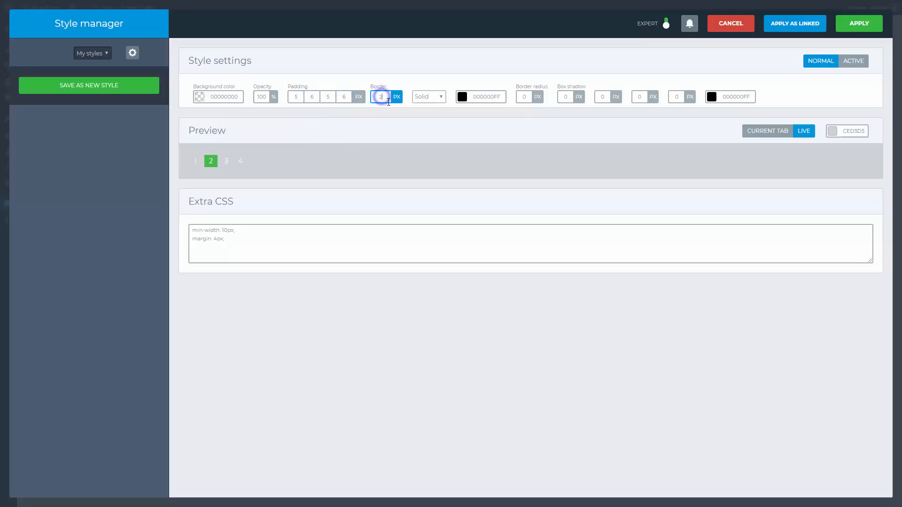
left_click(403, 115)
left_click(462, 98)
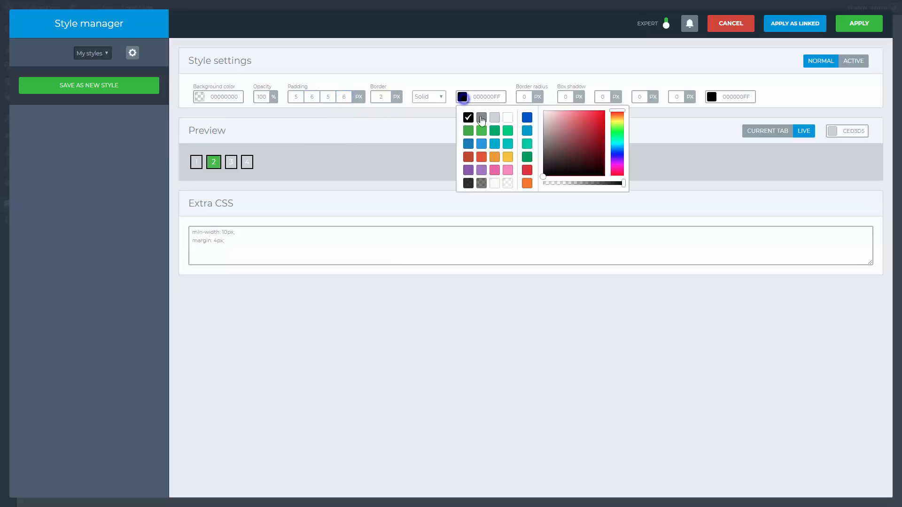
left_click_drag(552, 184, 545, 184)
left_click(536, 203)
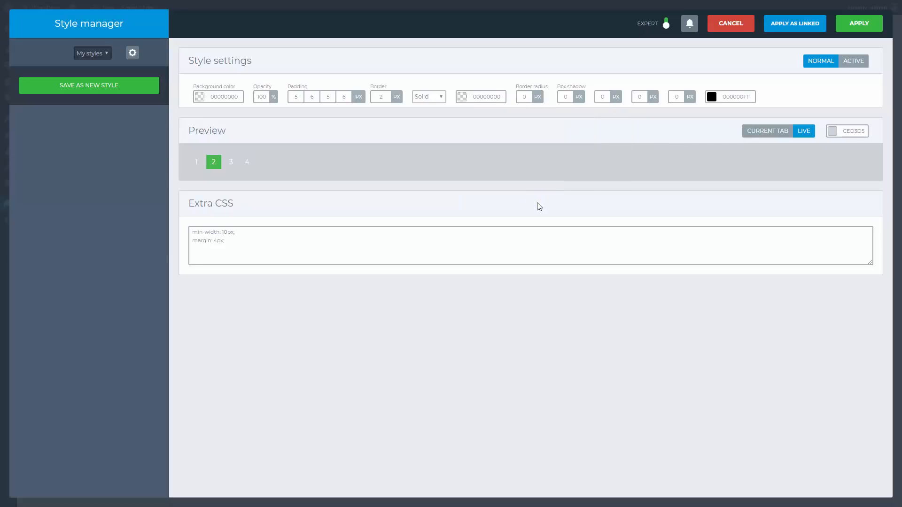
Set the bullets' border radius to 99 px and add the extra CSS line "transition: all 0.5s ease;"
left_click(524, 97)
type("99")
left_click(552, 117)
left_click(256, 242)
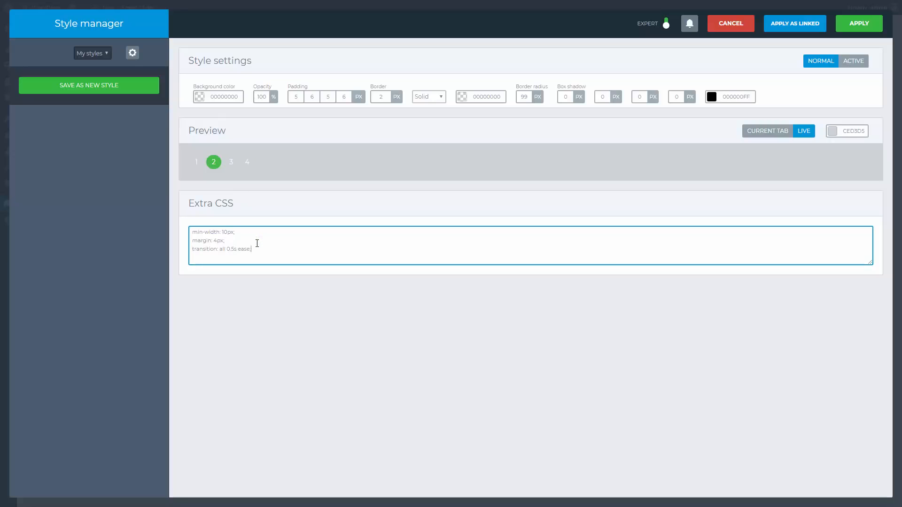
left_click(264, 216)
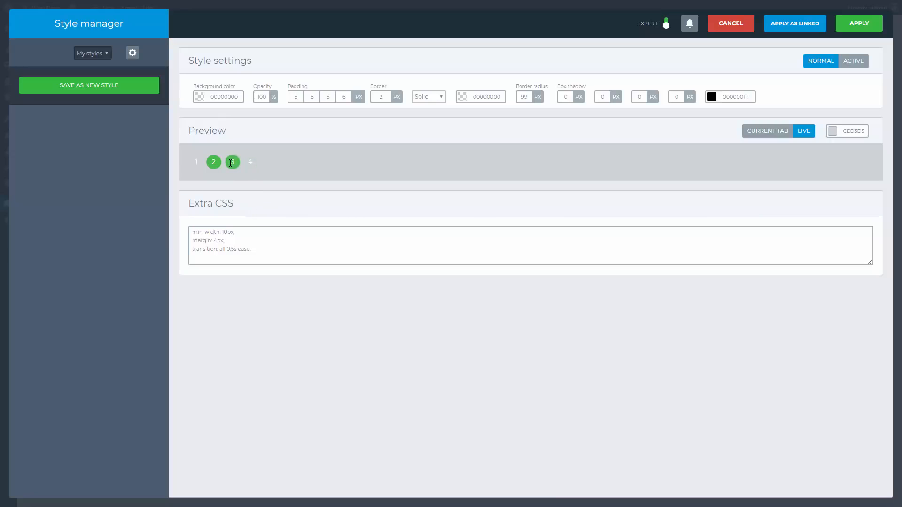
Clear the active bullet's own styling, make its border white (FFFFFFFF), and apply the dot style
left_click(849, 65)
left_click(790, 65)
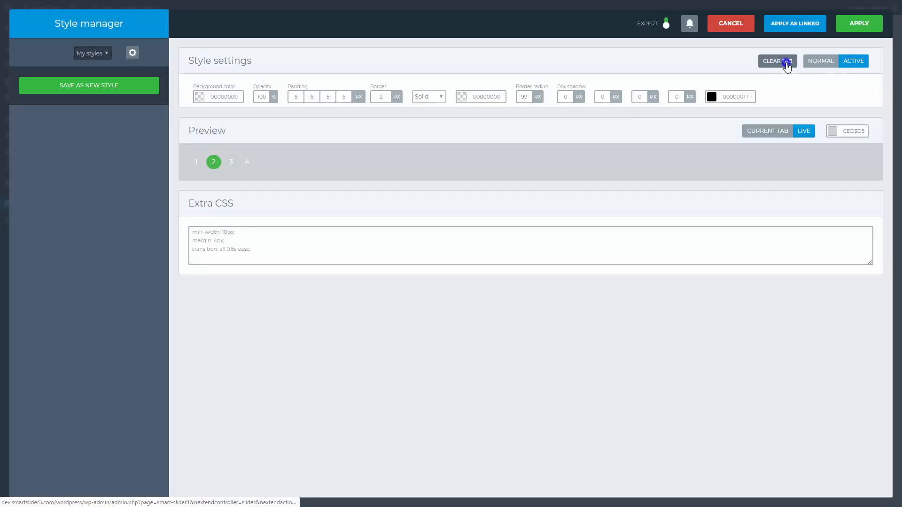
left_click(461, 97)
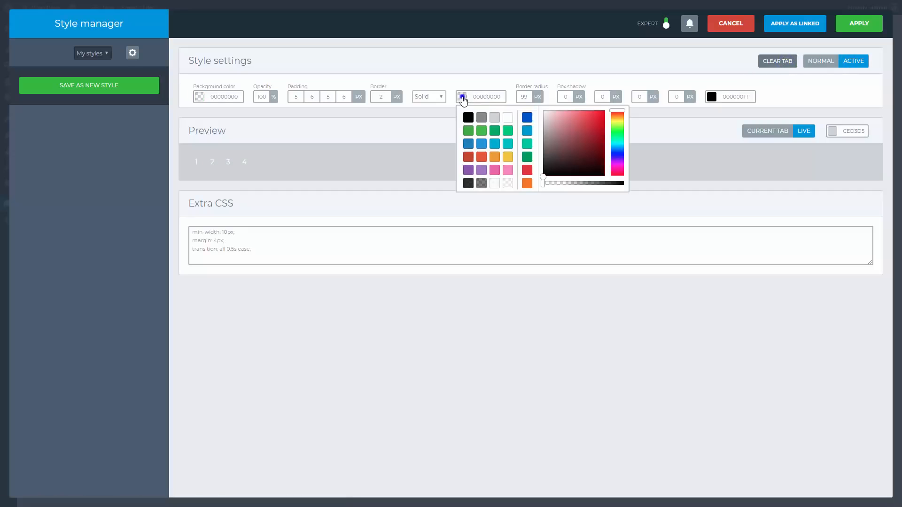
left_click(507, 118)
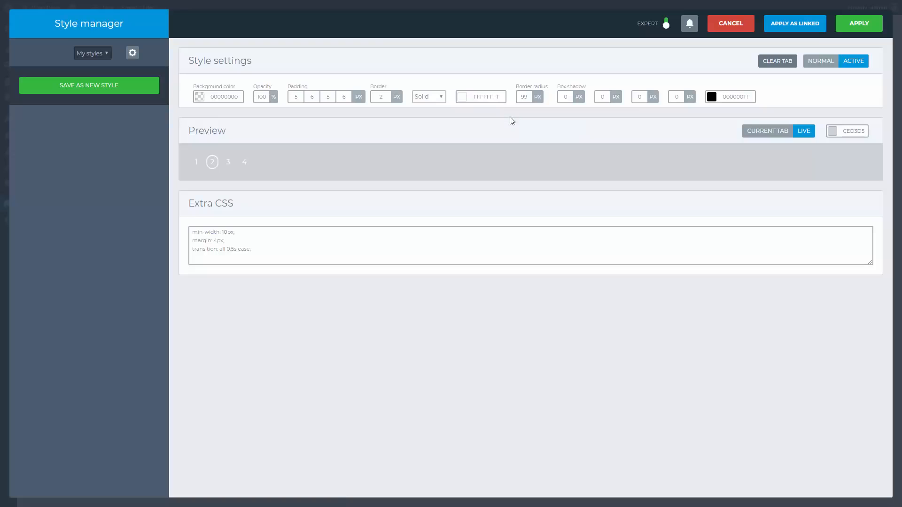
left_click(850, 23)
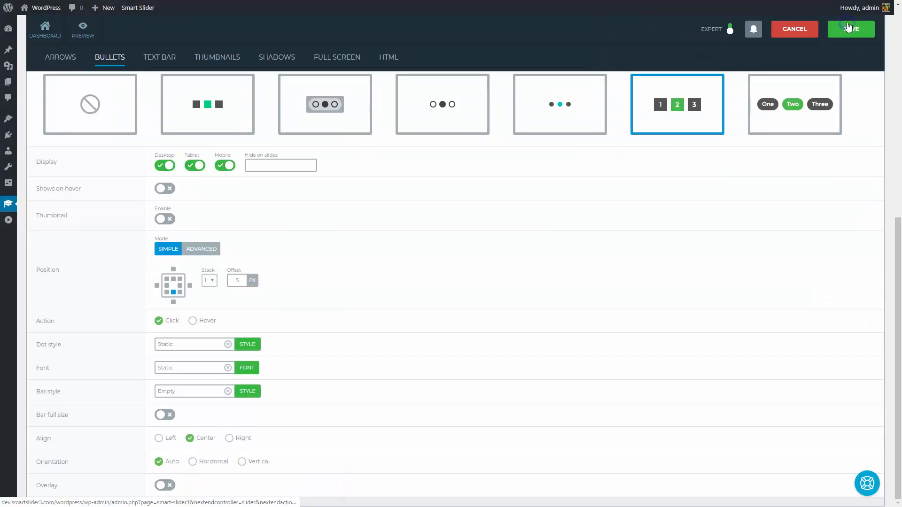
Set the bullet font's color to FFFFFF80 and its size to 12 px, and open the line height for editing
left_click(249, 368)
left_click_drag(318, 97, 332, 98)
type("80")
key("Return")
double_click(349, 97)
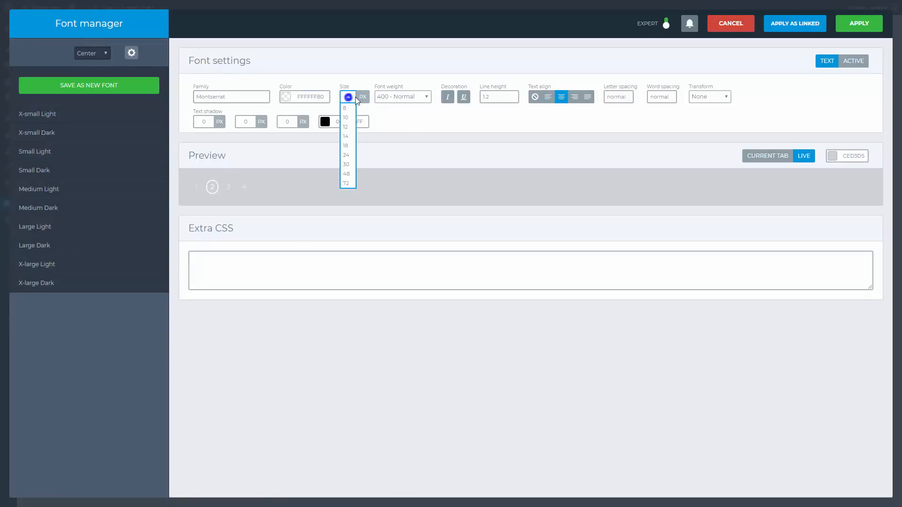
type("12")
left_click(407, 123)
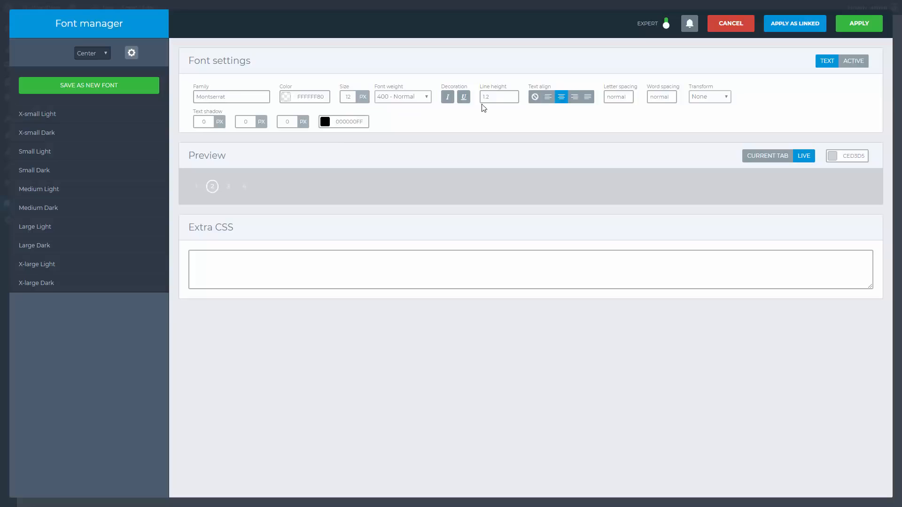
left_click(495, 98)
left_click(488, 117)
left_click(489, 117)
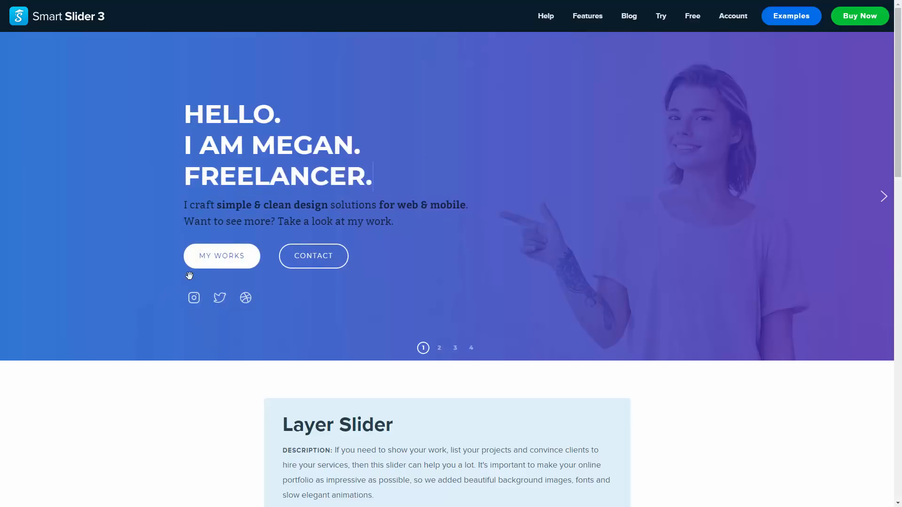
Go through the published layer slider's first slides with their own buttons to check the layer animations and bullets
left_click(213, 267)
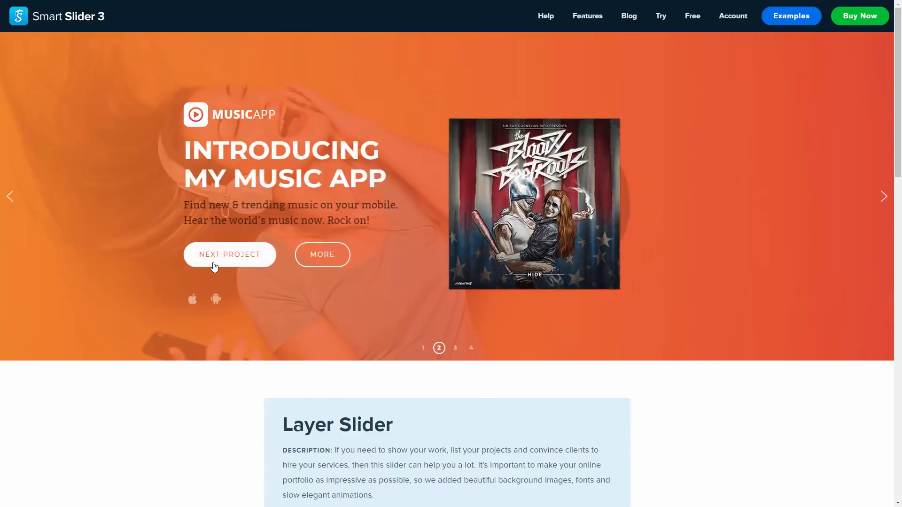
left_click(213, 265)
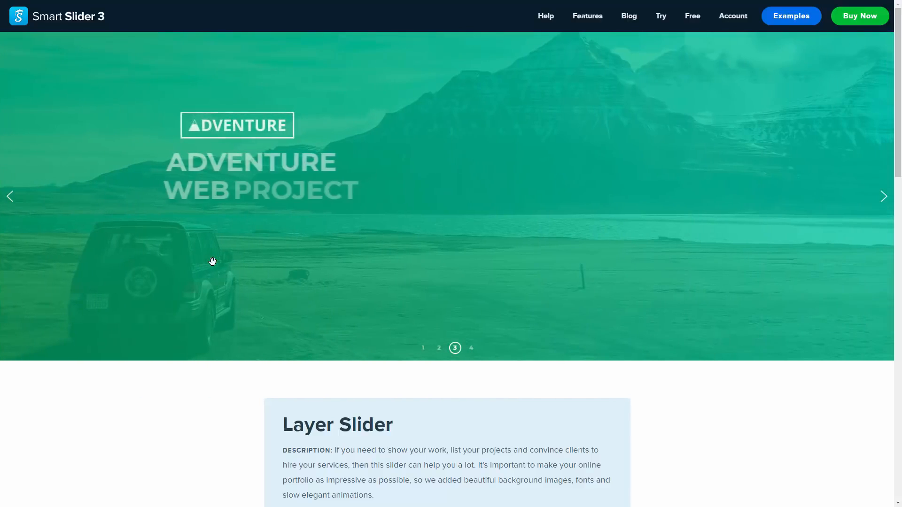